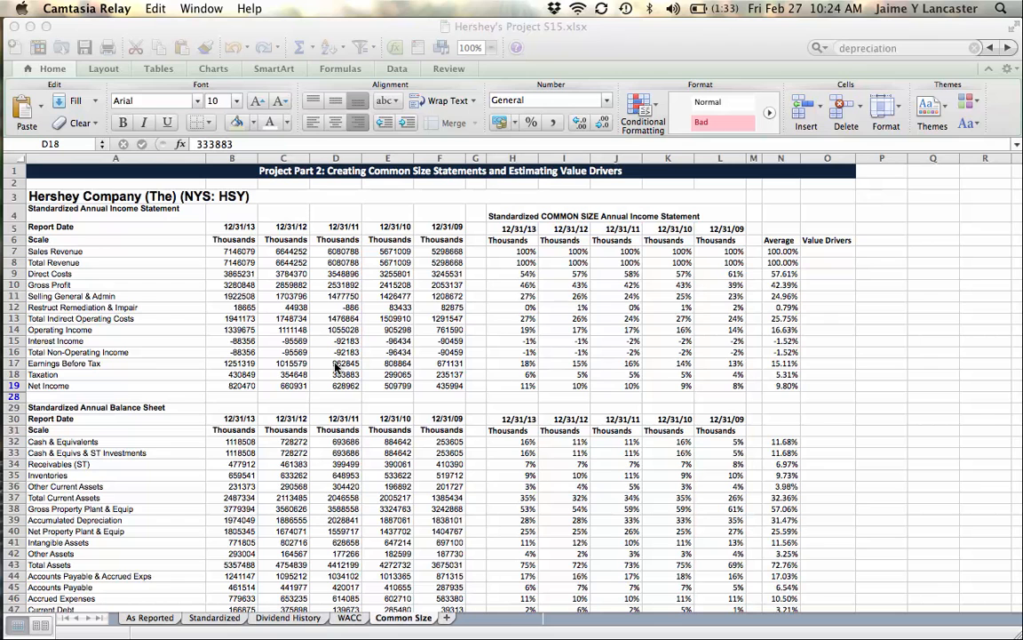
Step: Examine each line item of the standardized annual income statement, from Sales Revenue down to Net Income
left_click(49, 253)
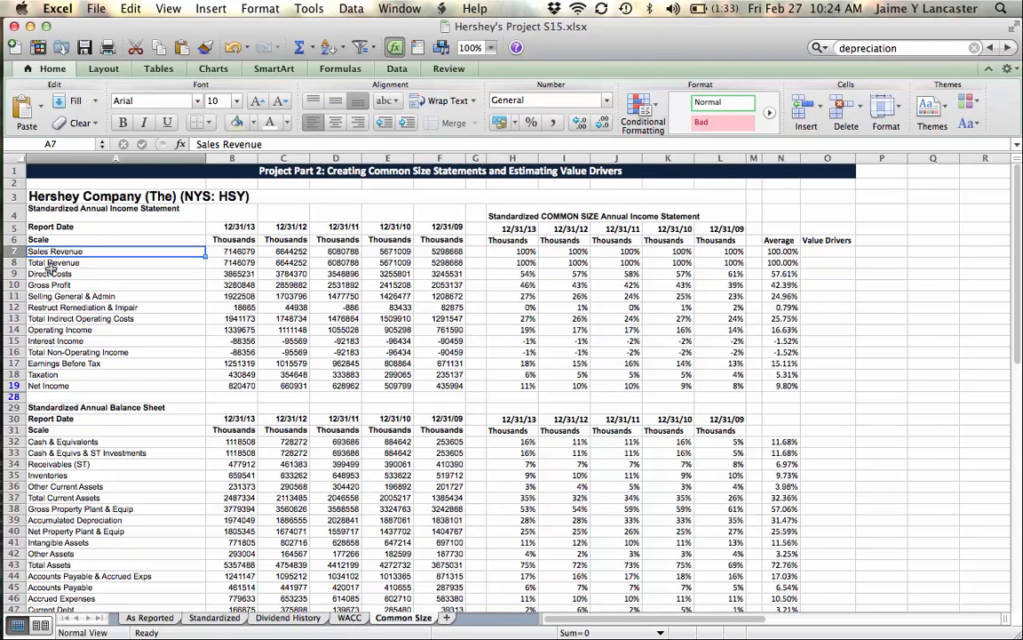
left_click(50, 265)
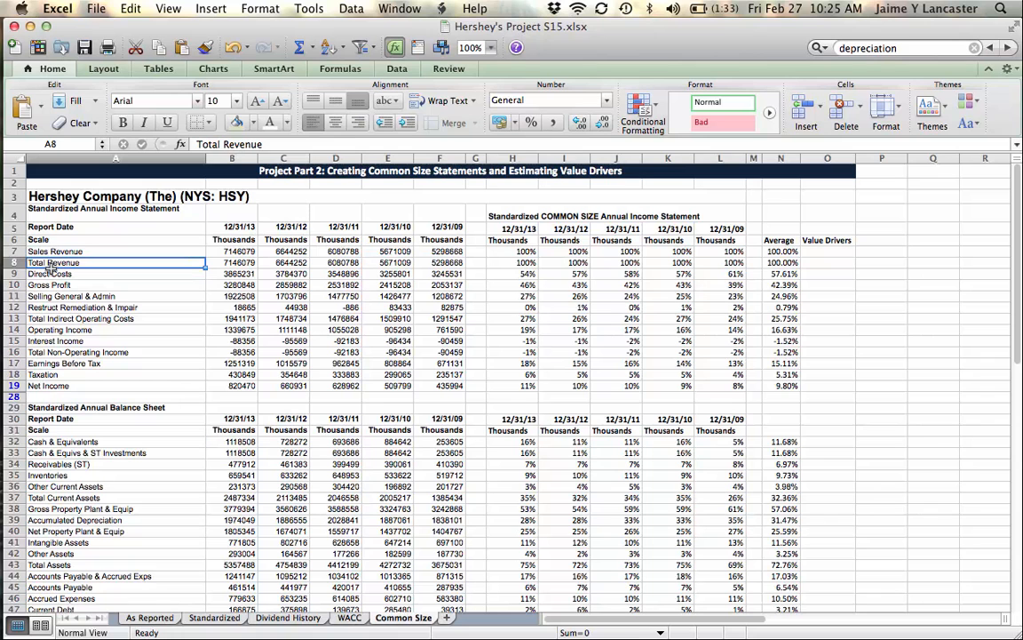
left_click(50, 274)
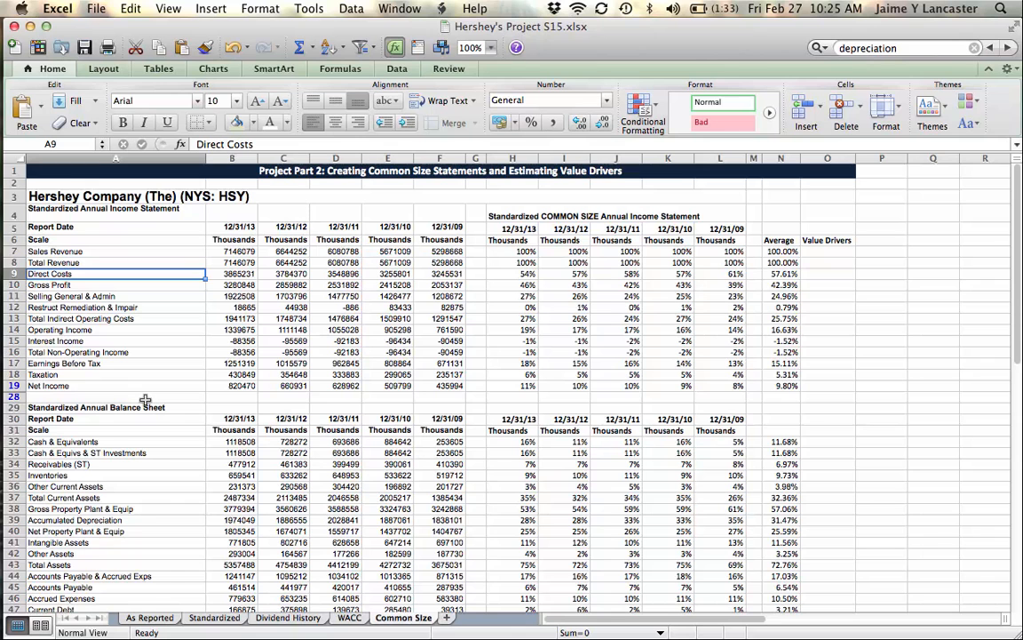
key("Down")
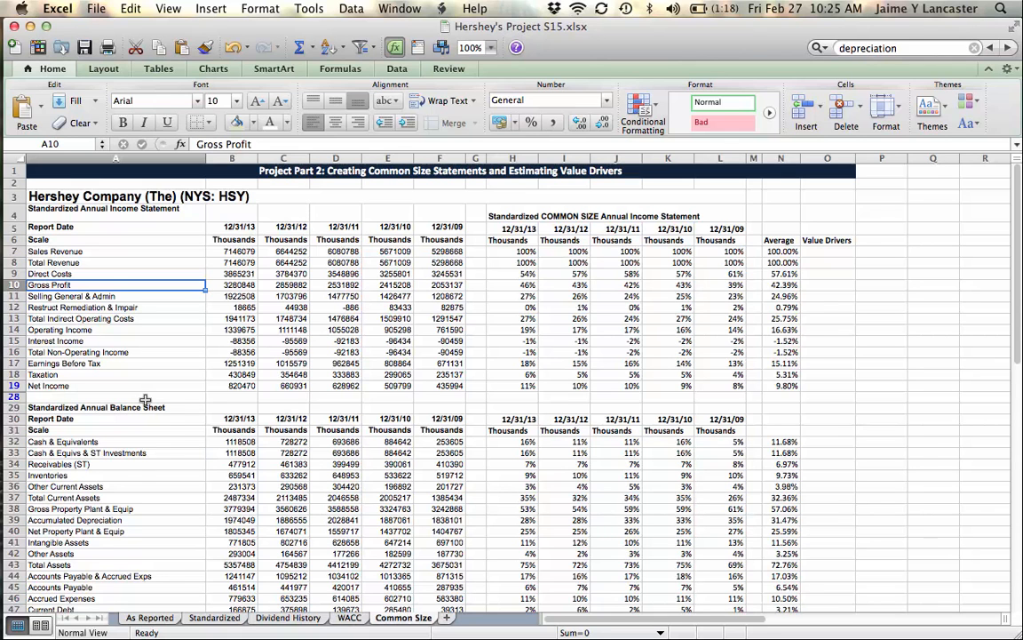
key("Down")
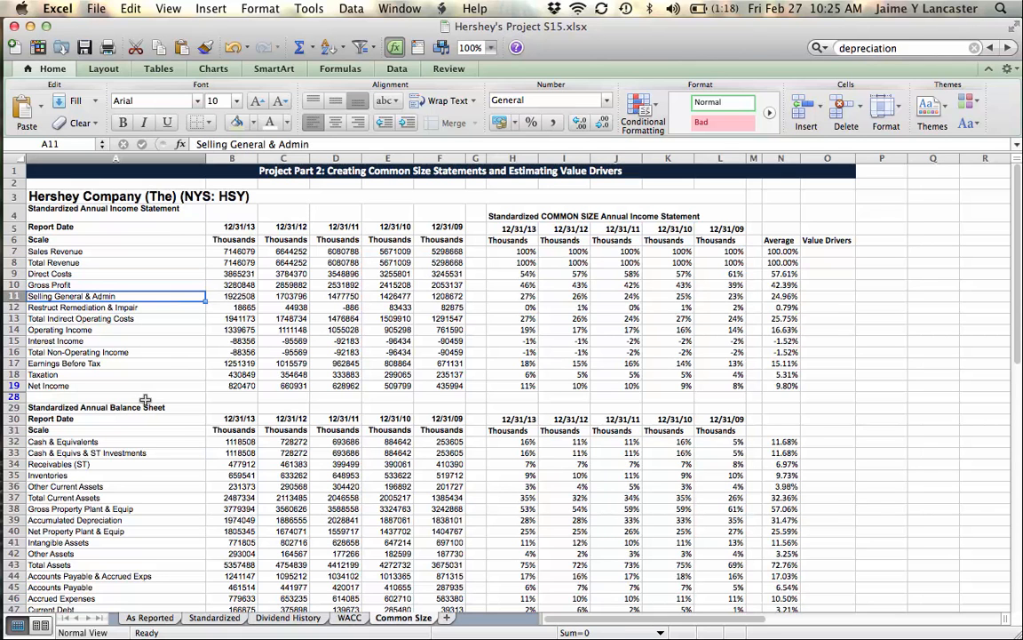
key("Down")
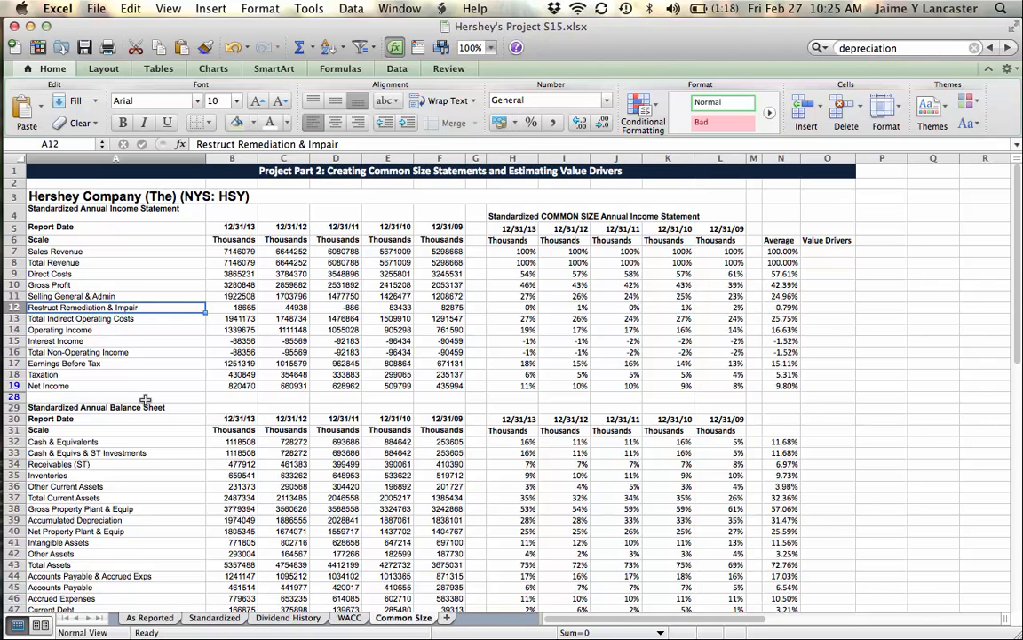
key("Down")
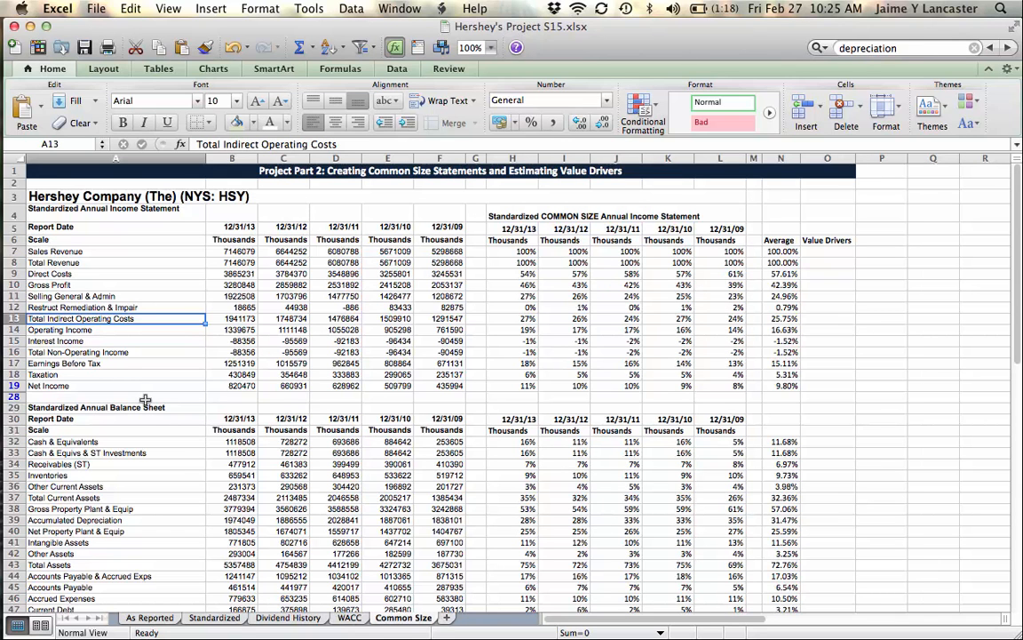
key("Down")
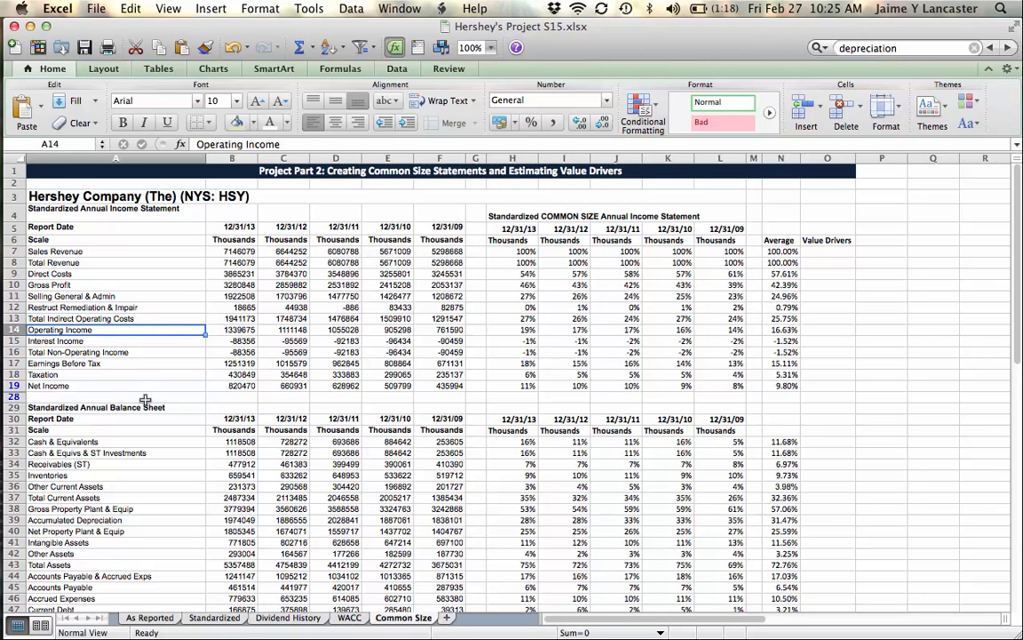
key("Down")
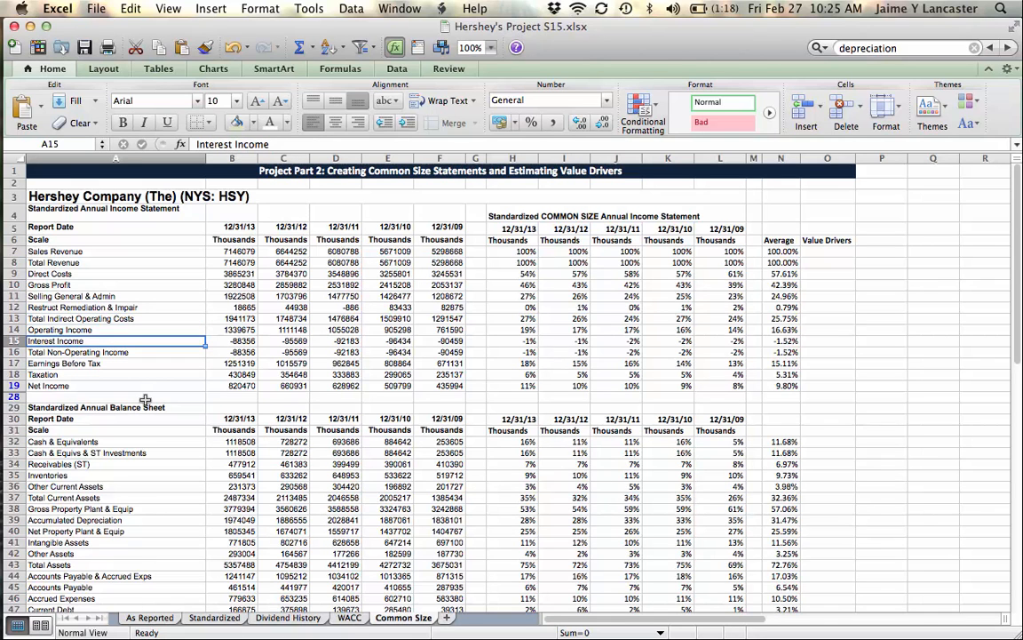
key("Down")
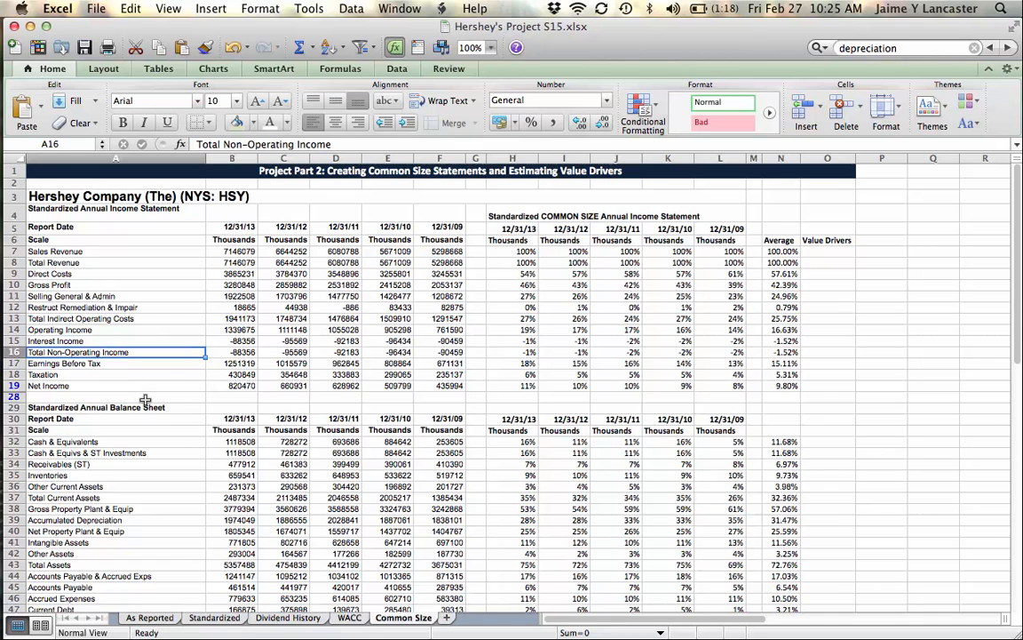
key("Down")
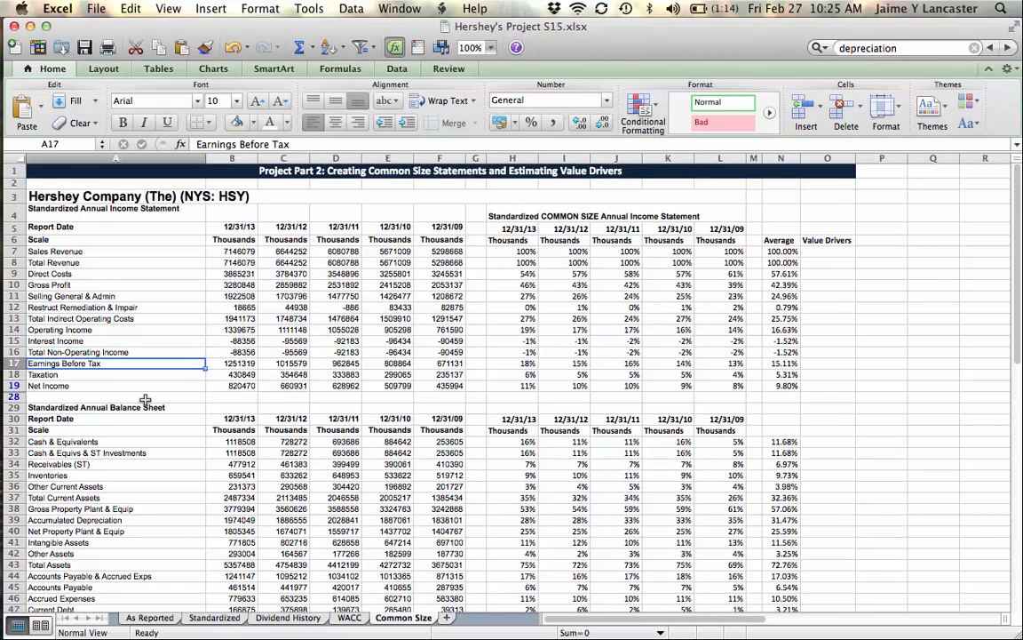
key("Down")
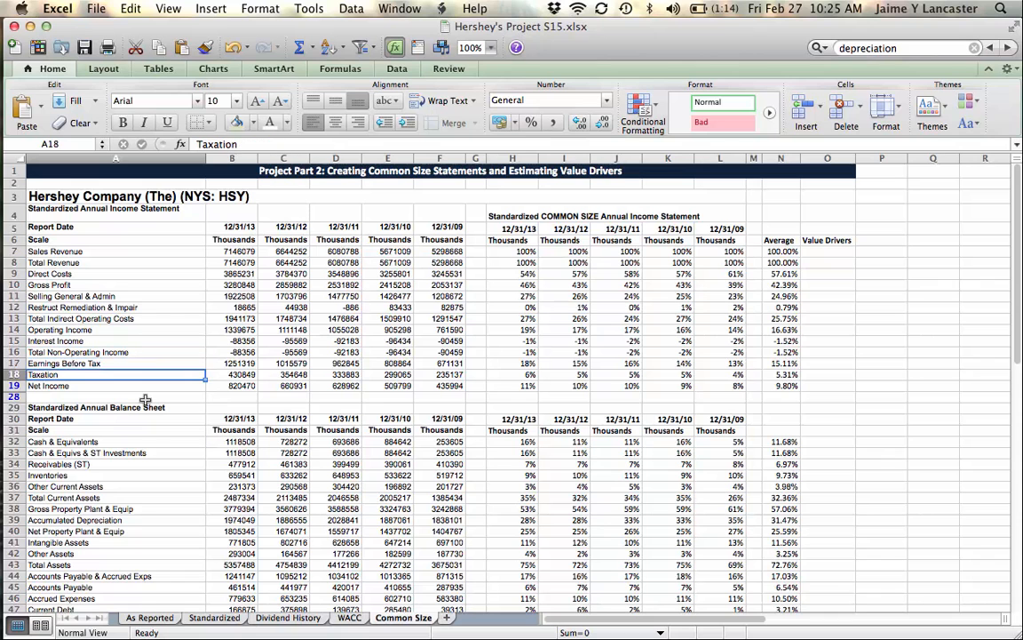
key("Down")
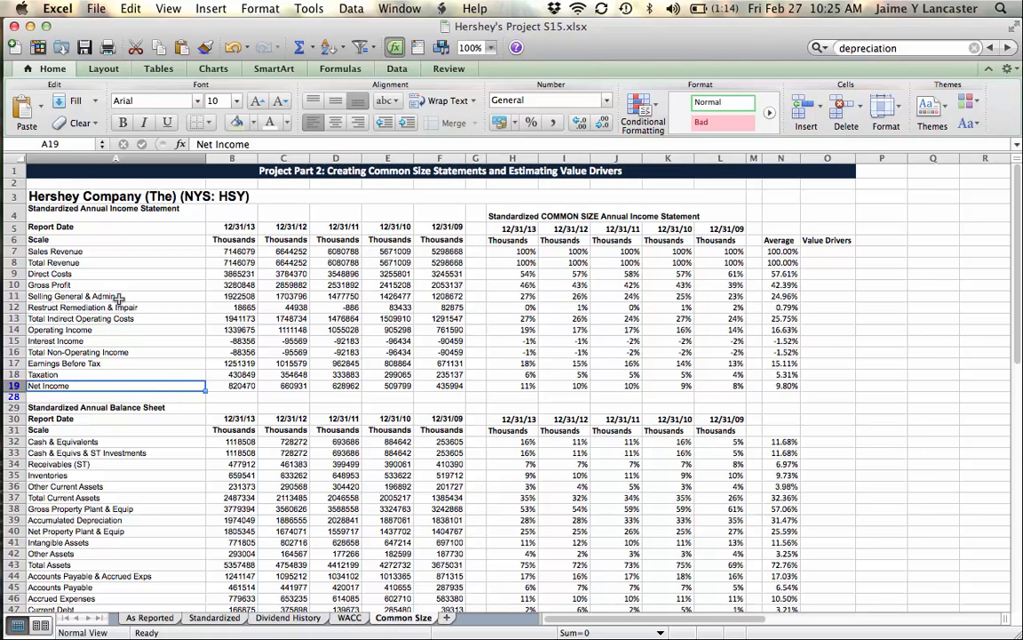
Step: Review the Earnings Before Tax, Taxation and Sales Revenue labels, plus the Direct Costs row from its label across to its average
left_click(81, 362)
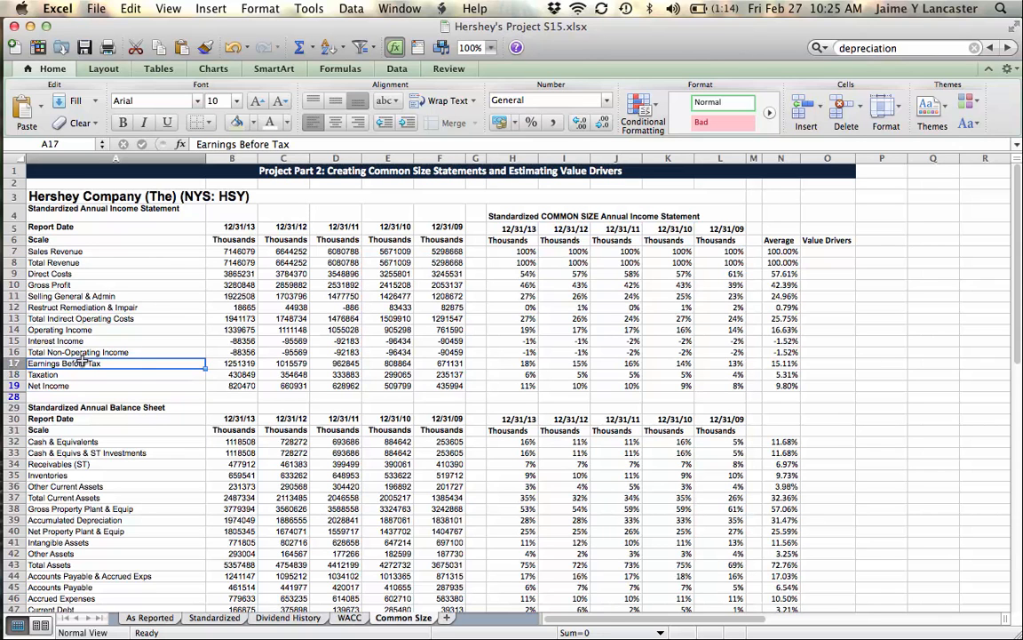
left_click(145, 377)
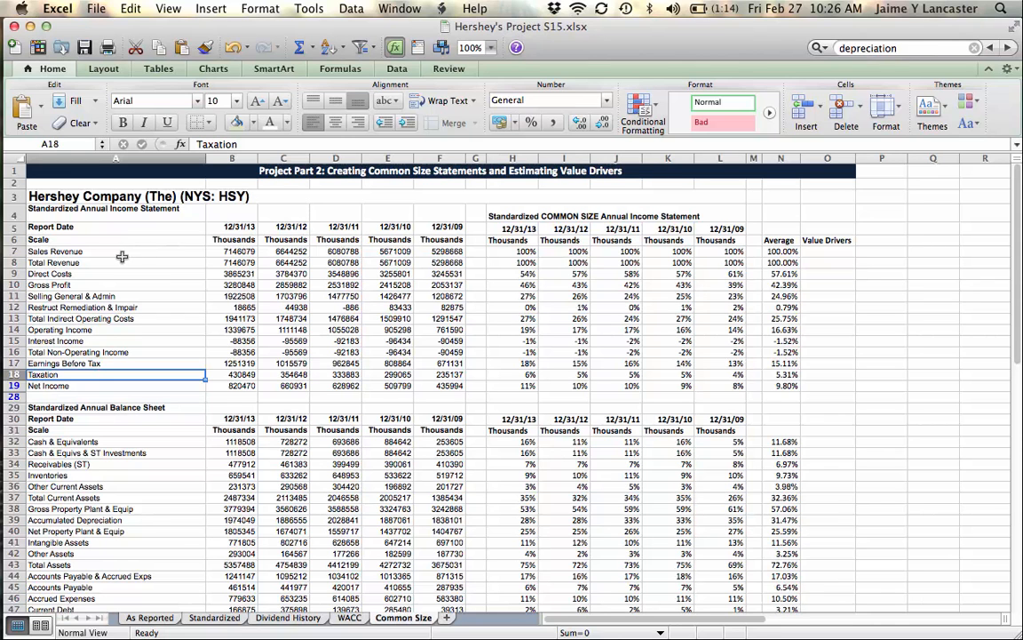
left_click(121, 254)
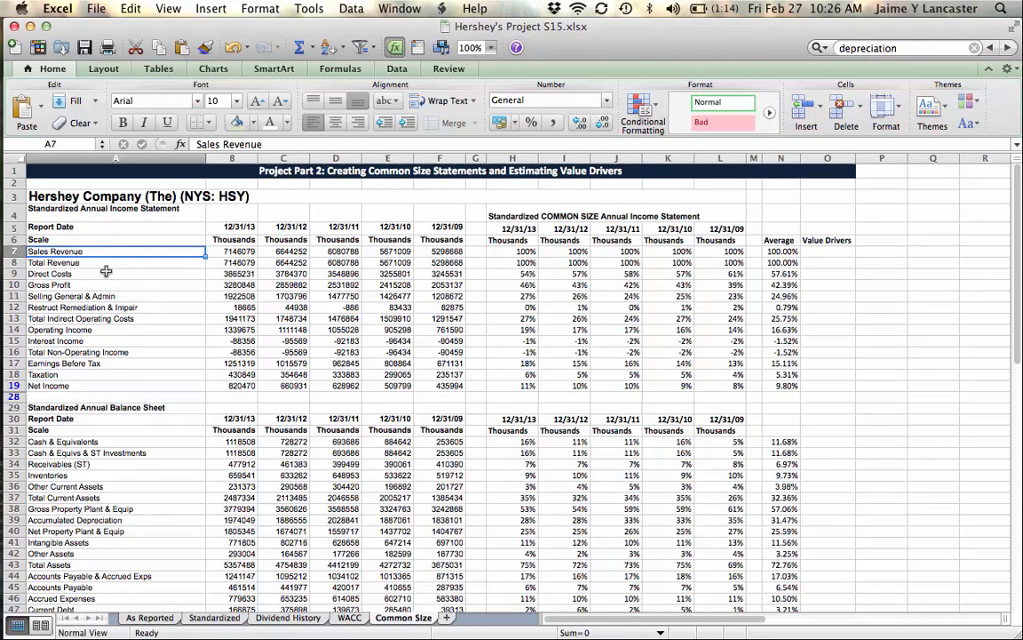
left_click(56, 274)
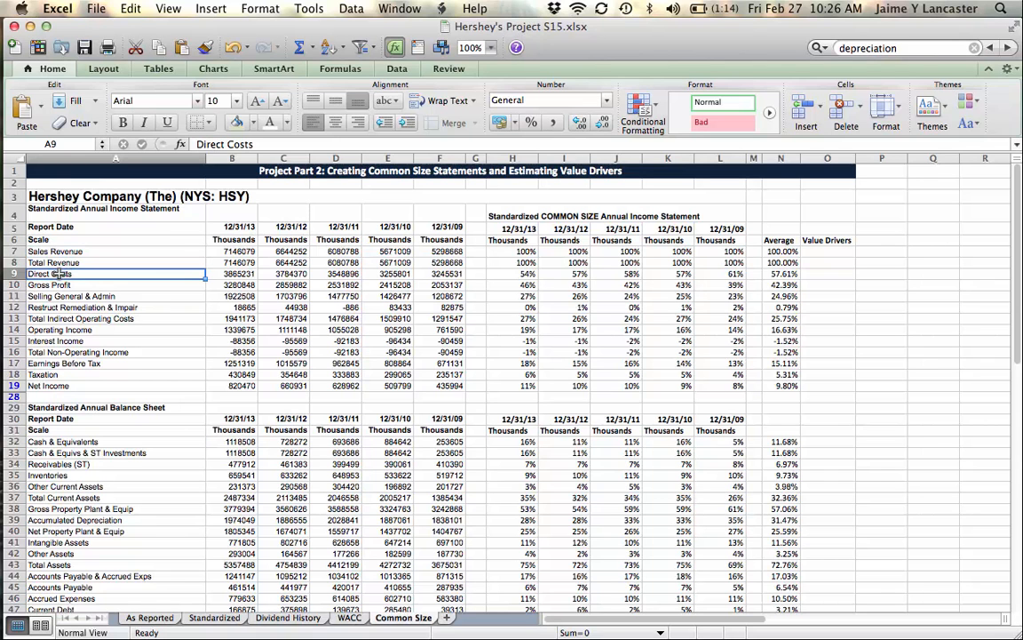
left_click_drag(56, 273, 782, 275)
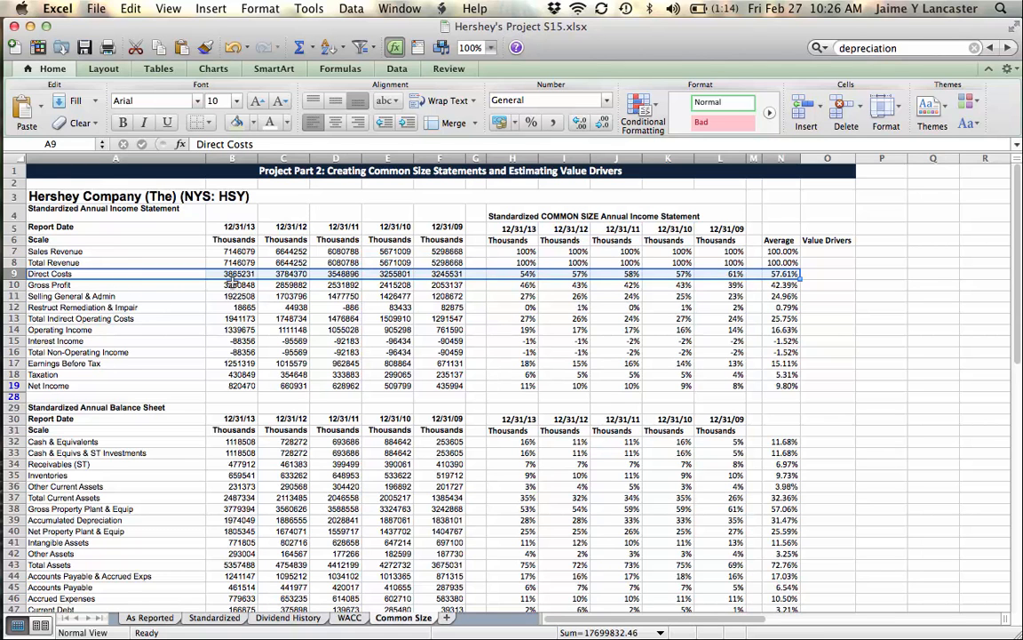
left_click(229, 274)
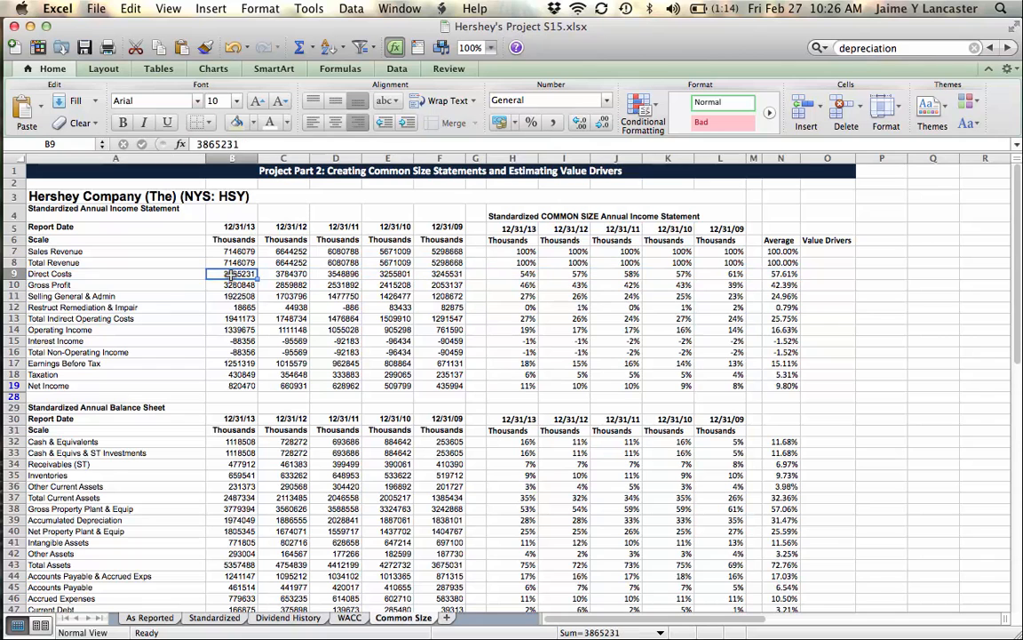
Step: Insert two blank rows between Direct Costs and Gross Profit in the income statement
left_click(15, 284)
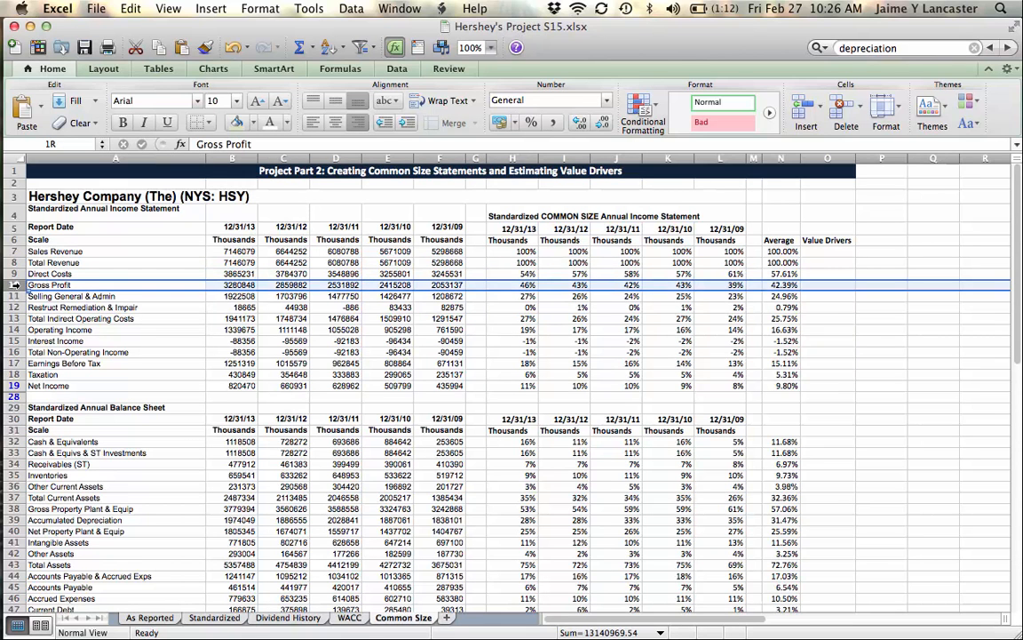
left_click_drag(14, 285, 14, 296)
right_click(14, 296)
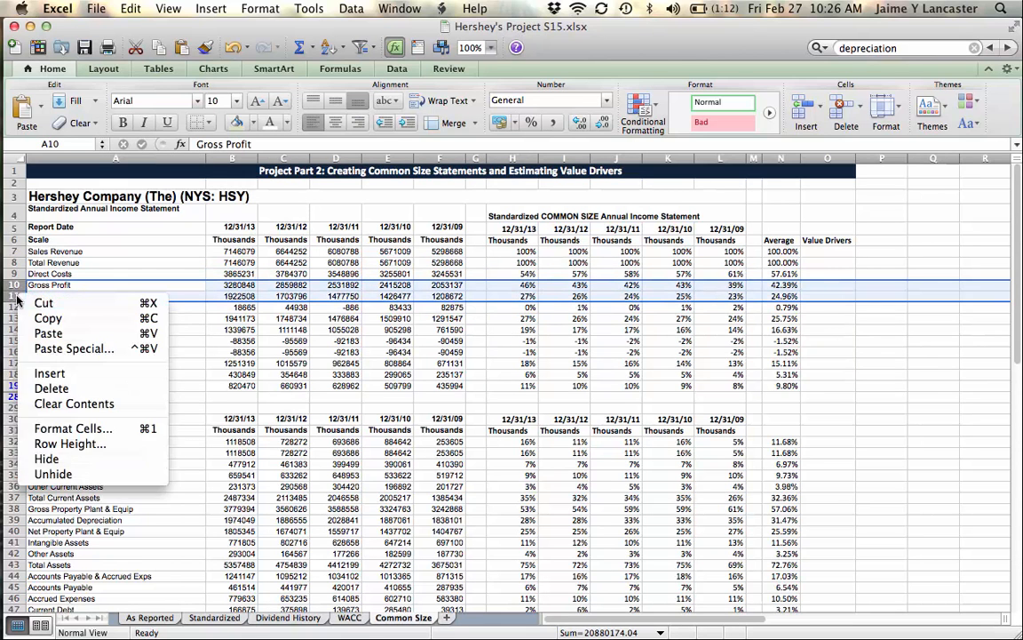
left_click(63, 374)
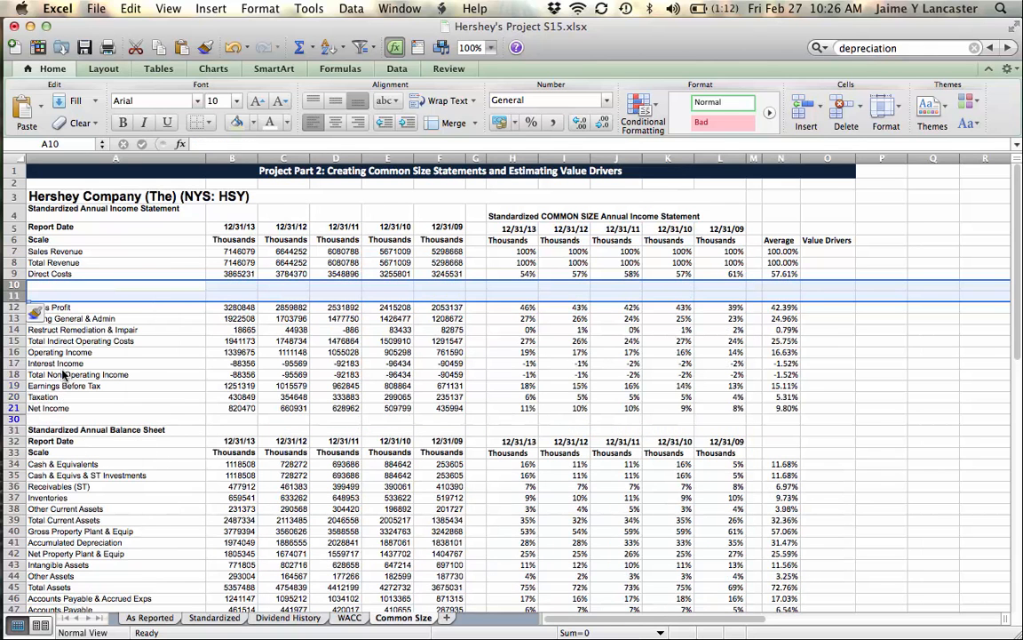
Step: Label the first blank row below Direct Costs "Depreciation Expense" in cell A10
left_click(105, 283)
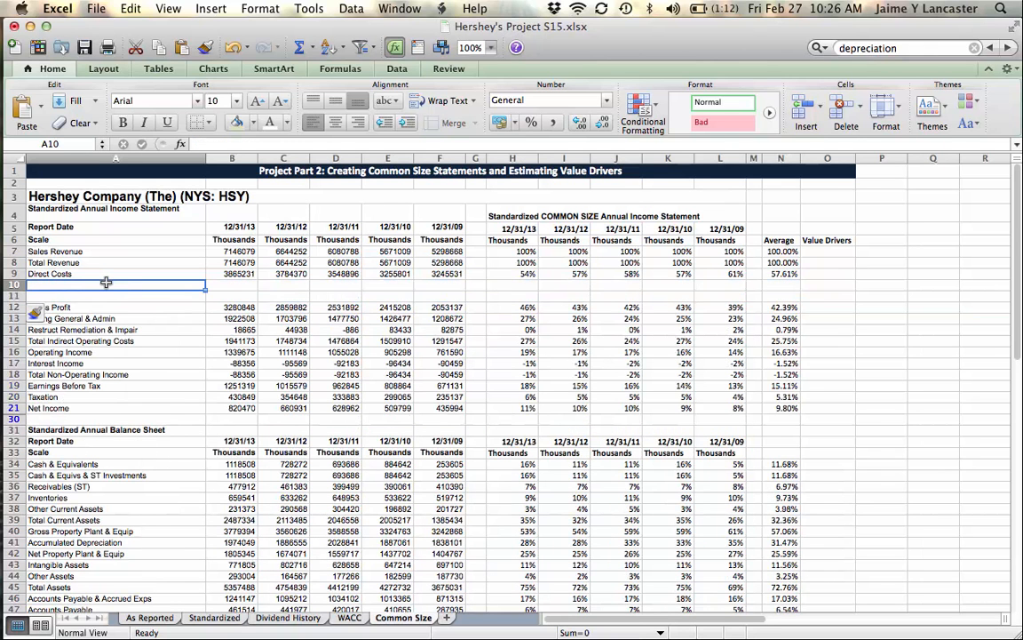
type("De")
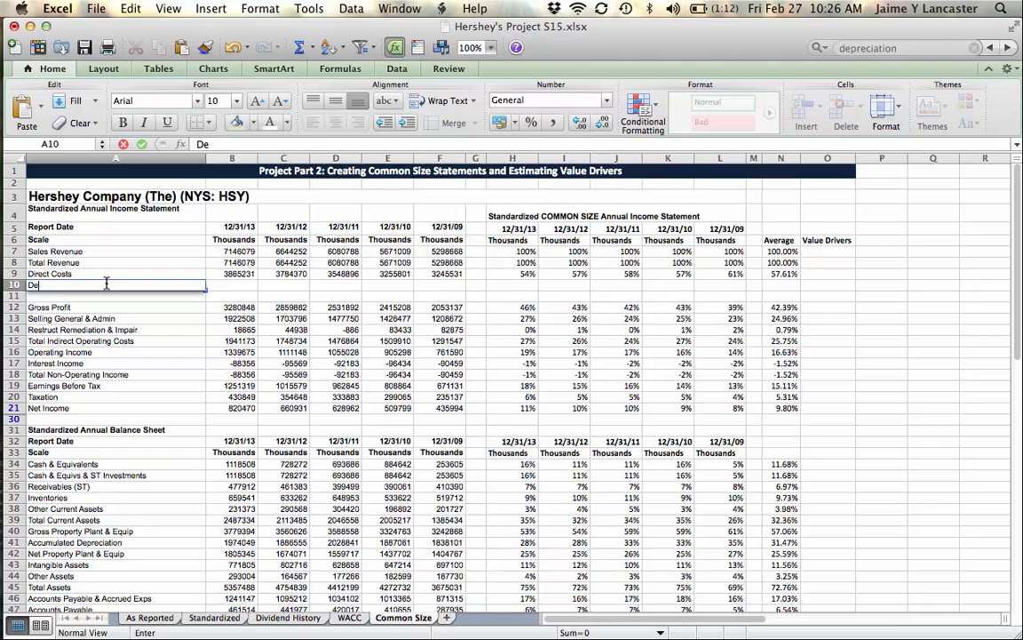
type("preciation Expense")
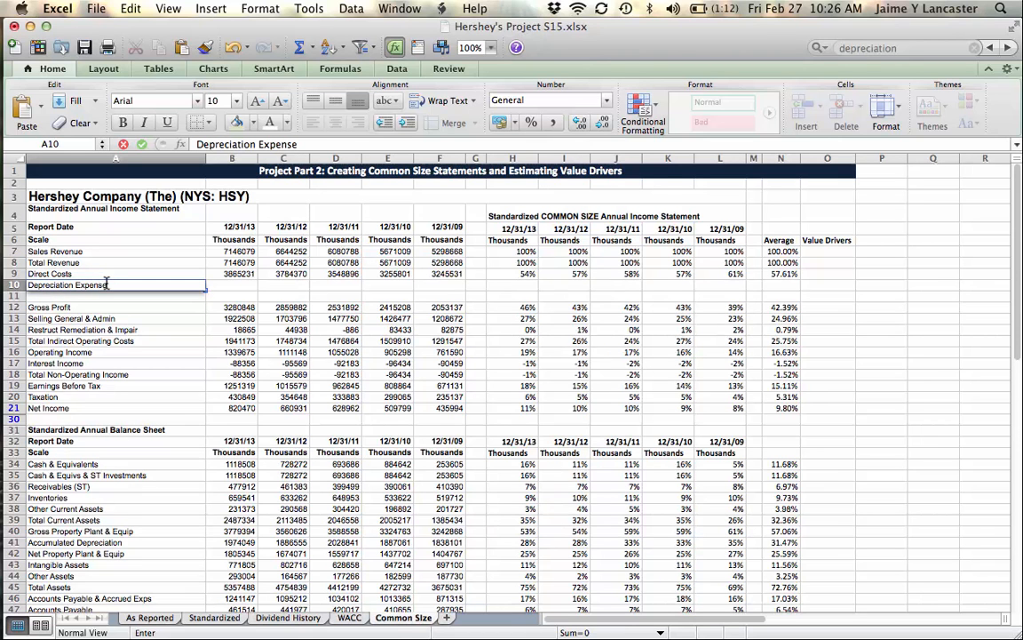
left_click(229, 542)
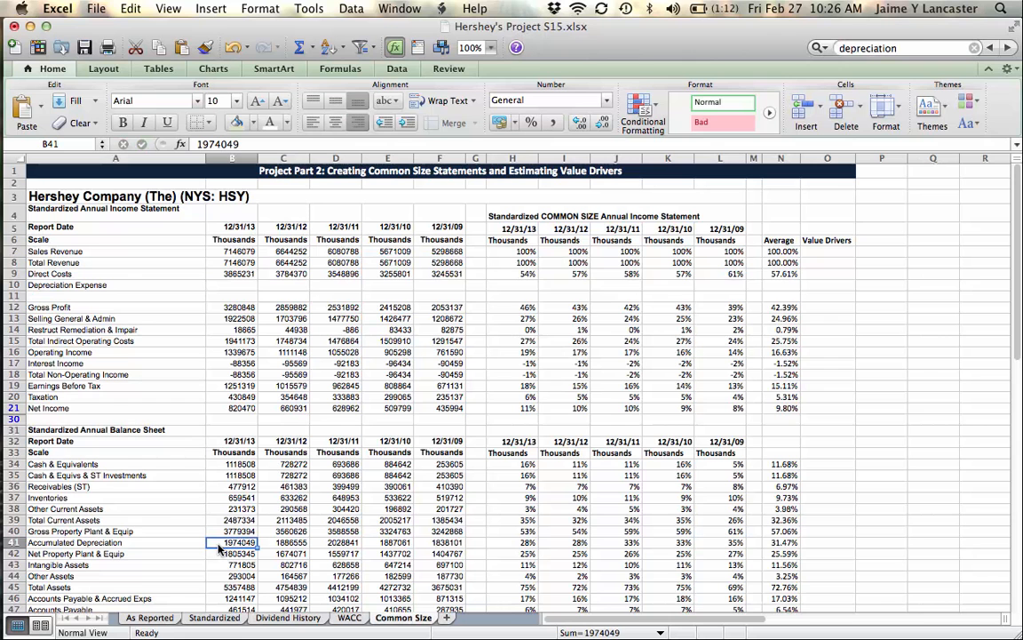
Step: Look through the Standardized sheet for depreciation figures and search it for "depreciation"
left_click(214, 619)
left_click(222, 420)
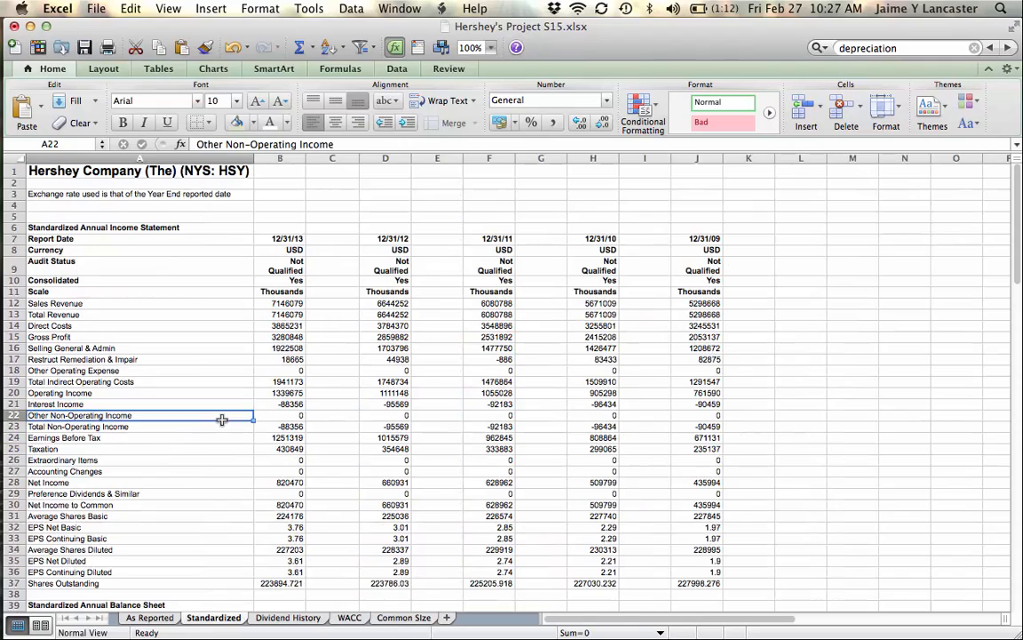
scroll(223, 419, "down", 5)
scroll(222, 419, "up", 5)
scroll(222, 419, "down", 10)
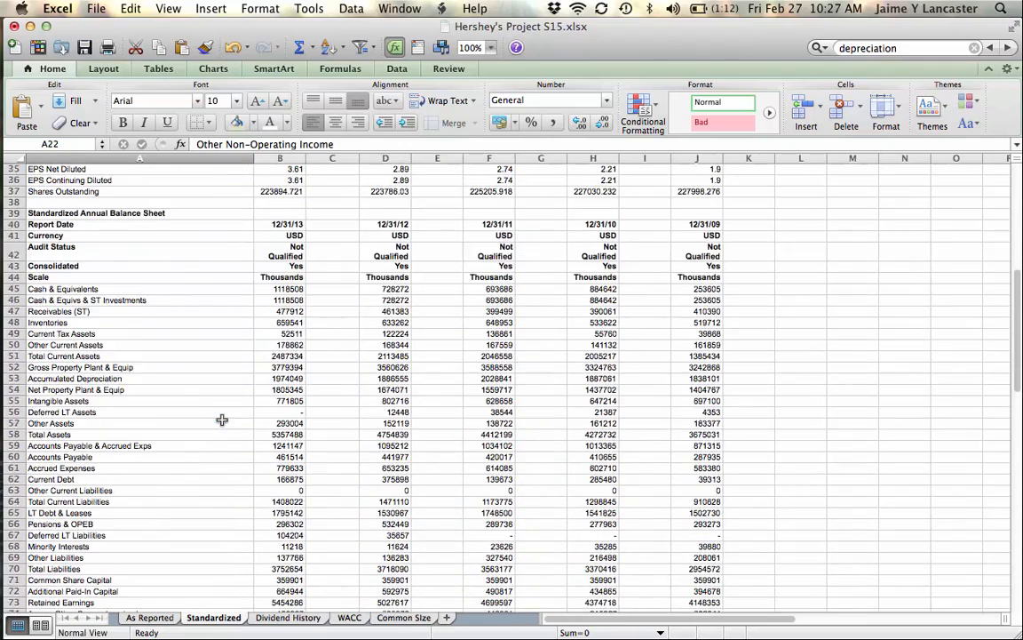
scroll(222, 420, "down", 14)
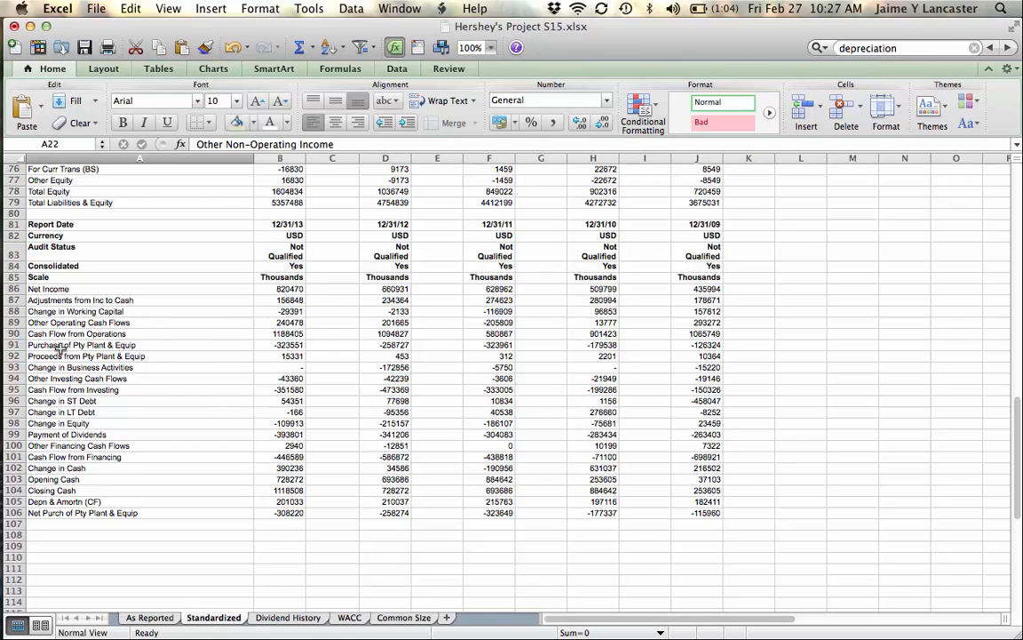
key("super+f")
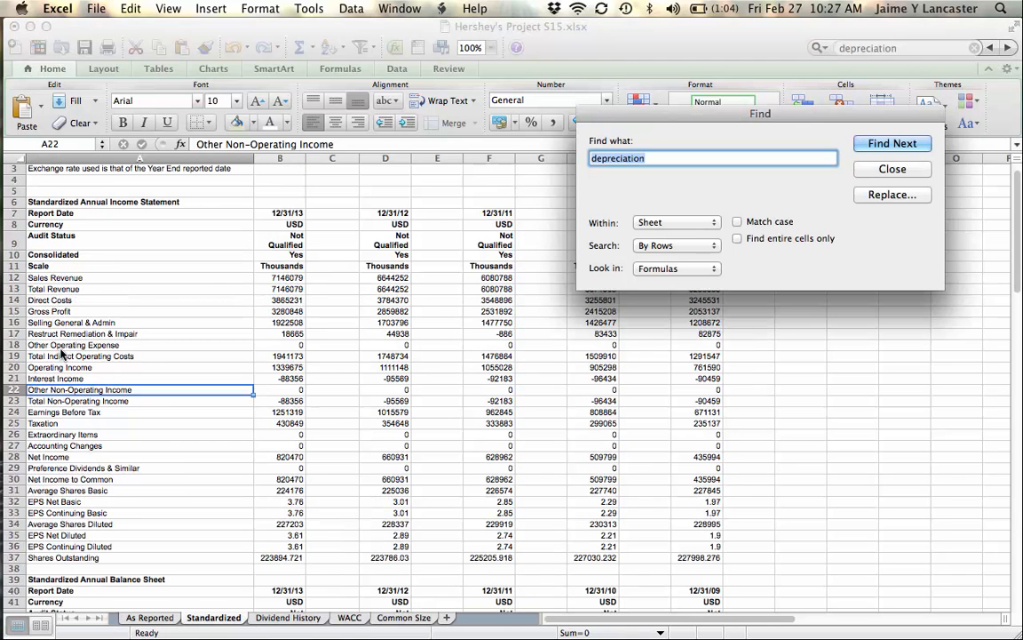
type("depreciation")
key("Return")
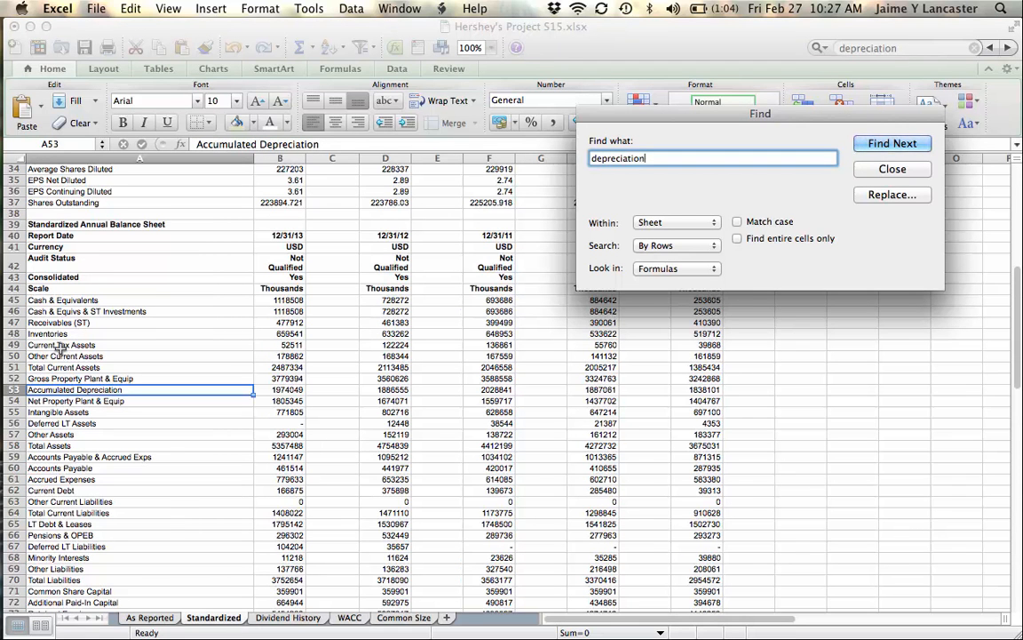
left_click(892, 168)
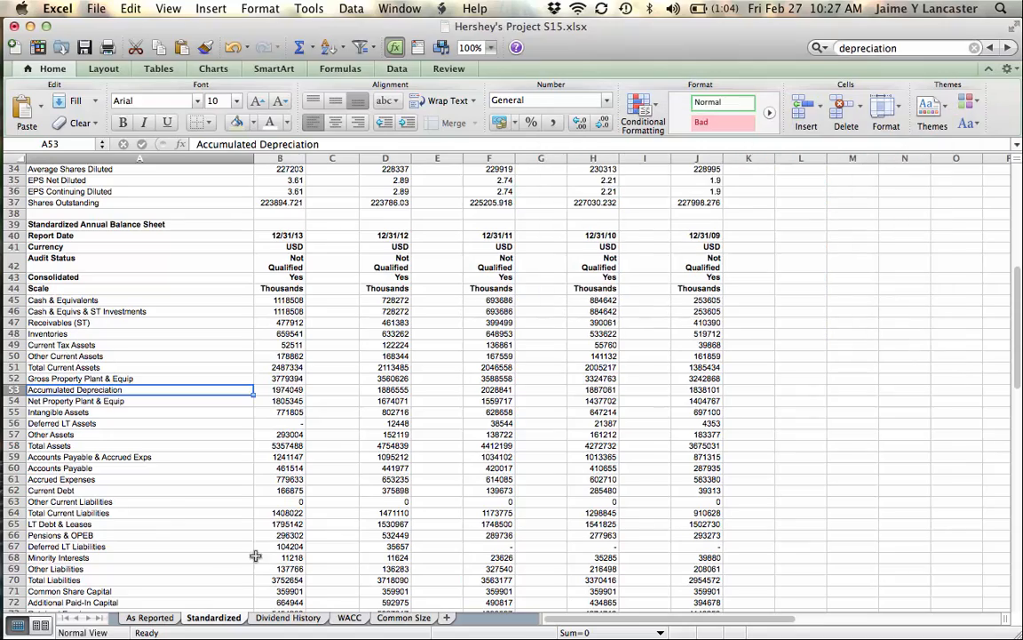
Step: Locate and select the Depreciation & amortization label in the annual cash flow statement on the As Reported sheet
left_click(151, 617)
left_click(198, 451)
scroll(218, 496, "down", 2)
scroll(217, 496, "down", 20)
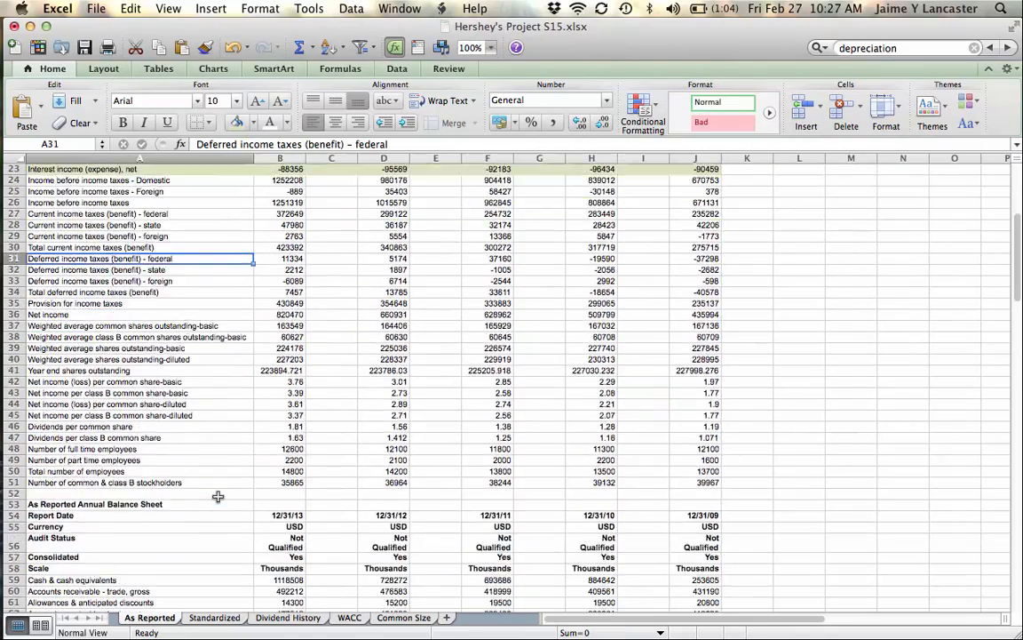
scroll(218, 496, "down", 4)
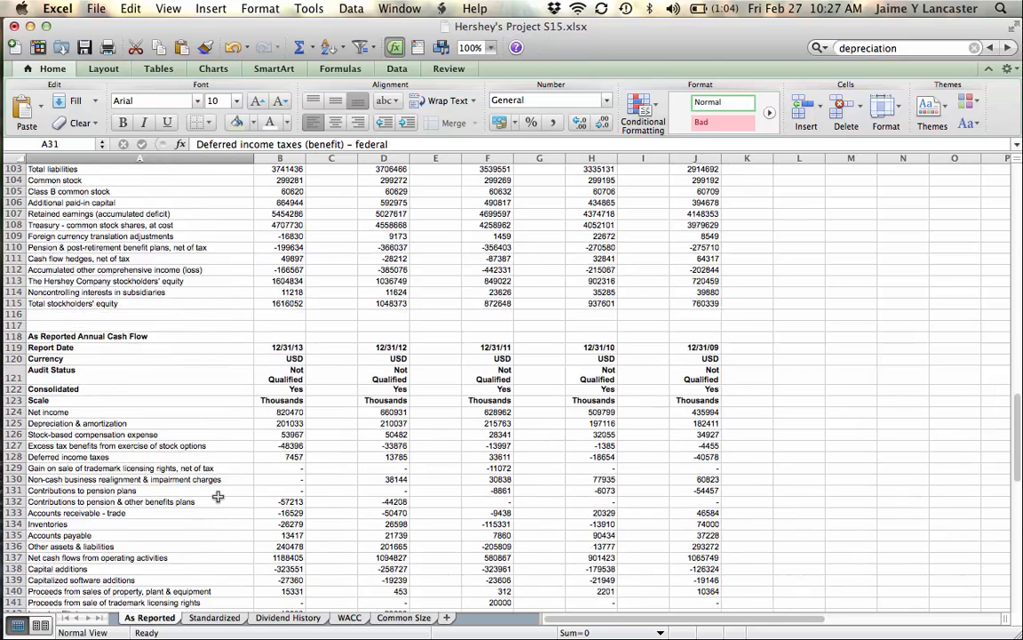
left_click(161, 389)
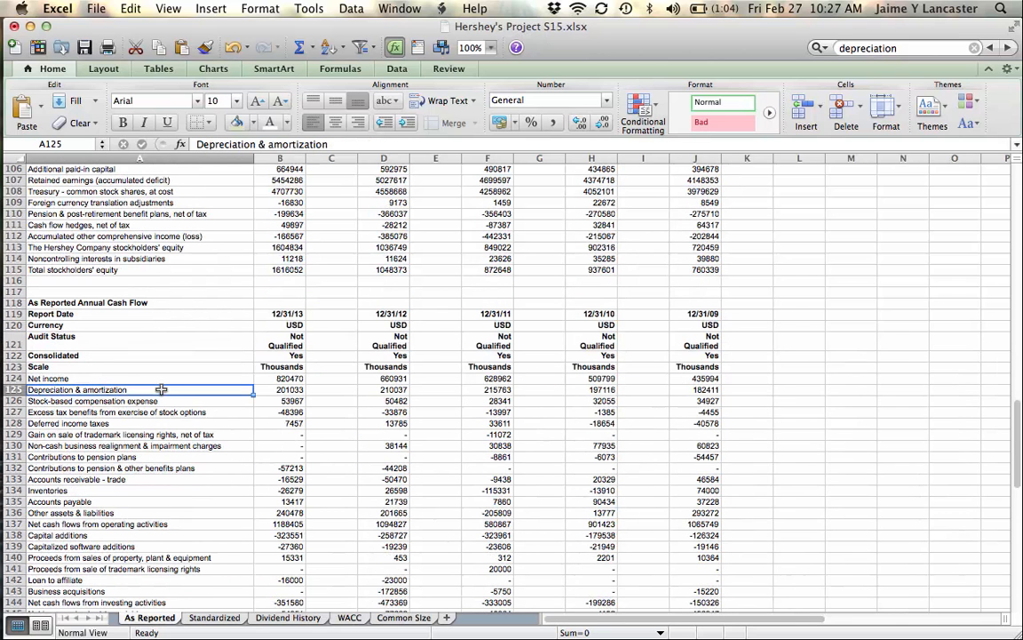
Step: Delete the two blank columns separating the 12/31/13, 12/31/12 and 12/31/11 figures on the As Reported sheet
left_click_drag(161, 389, 591, 391)
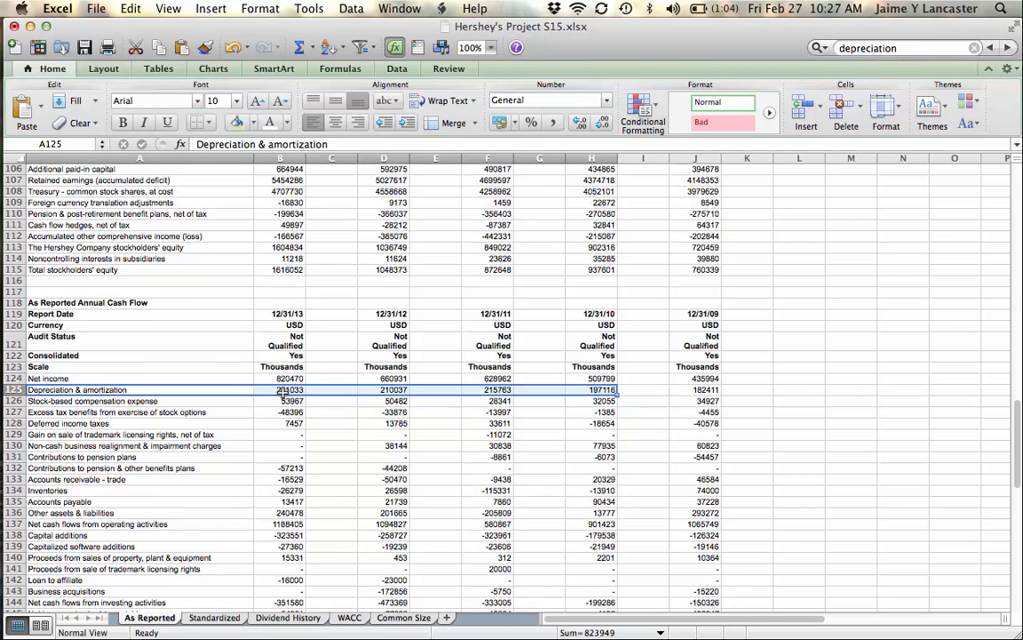
left_click(282, 394)
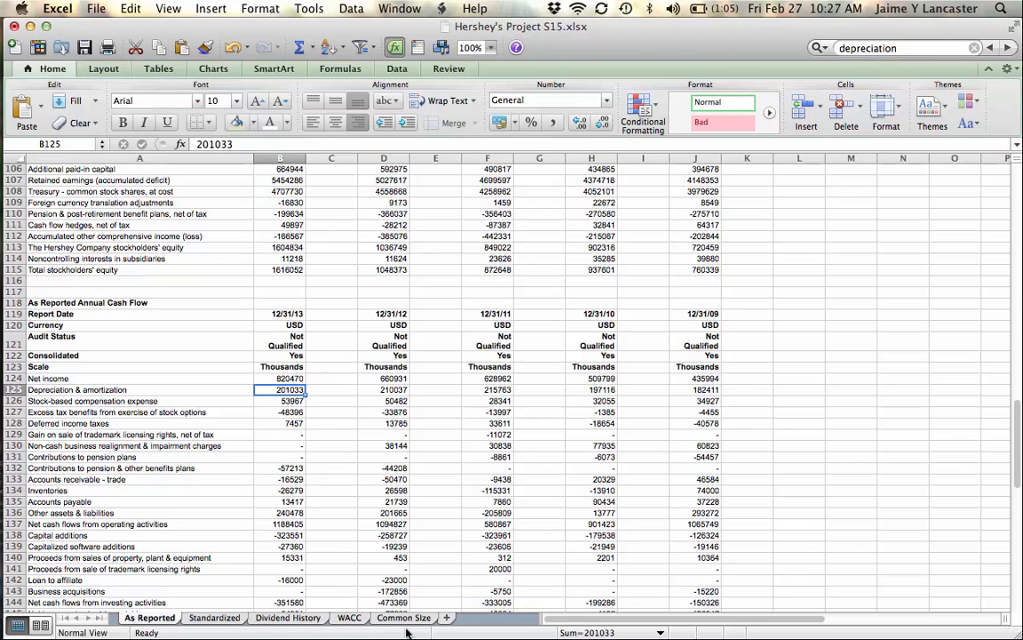
left_click(335, 158)
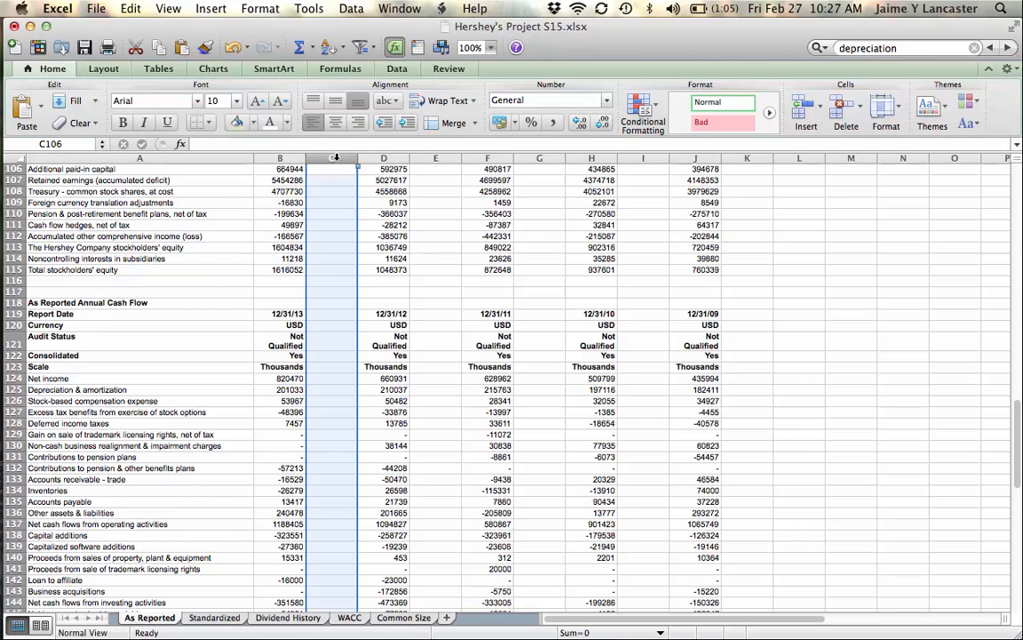
right_click(336, 158)
left_click(355, 218)
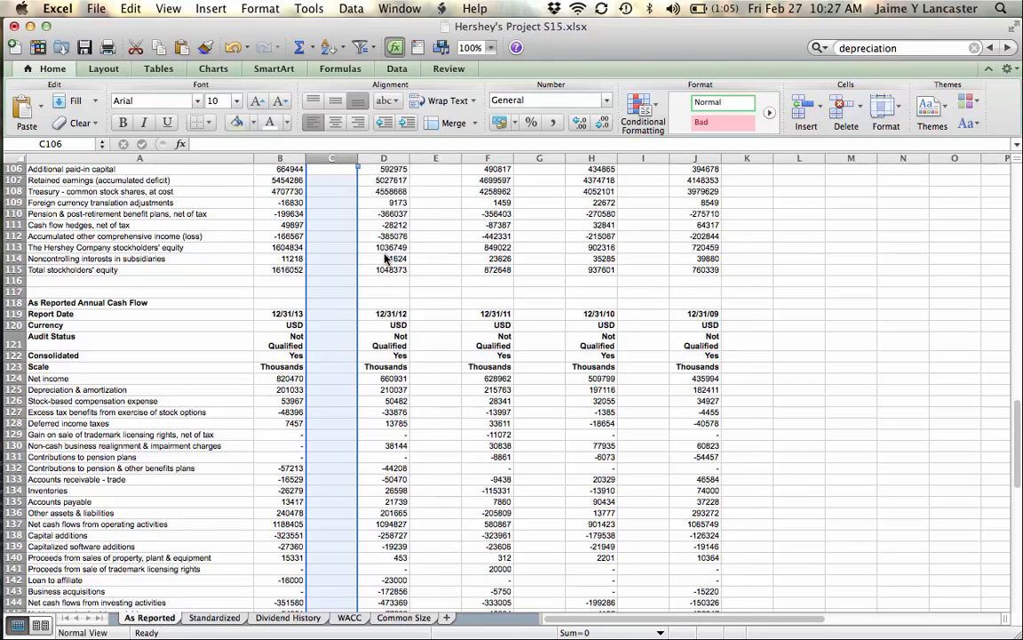
left_click(384, 158)
right_click(405, 159)
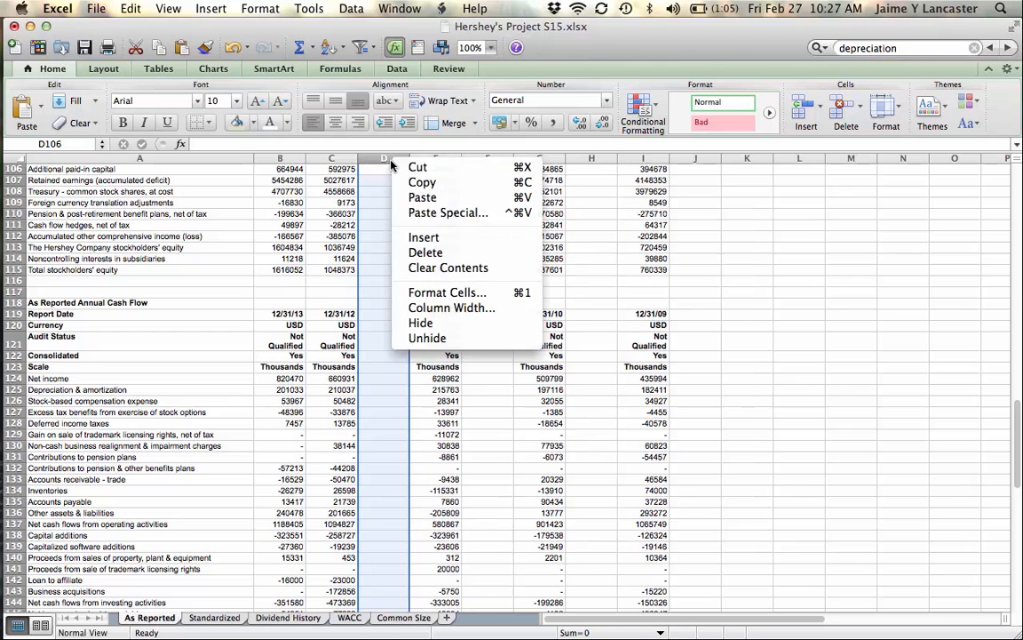
left_click(423, 255)
Step: Delete the remaining two blank columns separating the 12/31/11, 12/31/10 and 12/31/09 figures
left_click(442, 159)
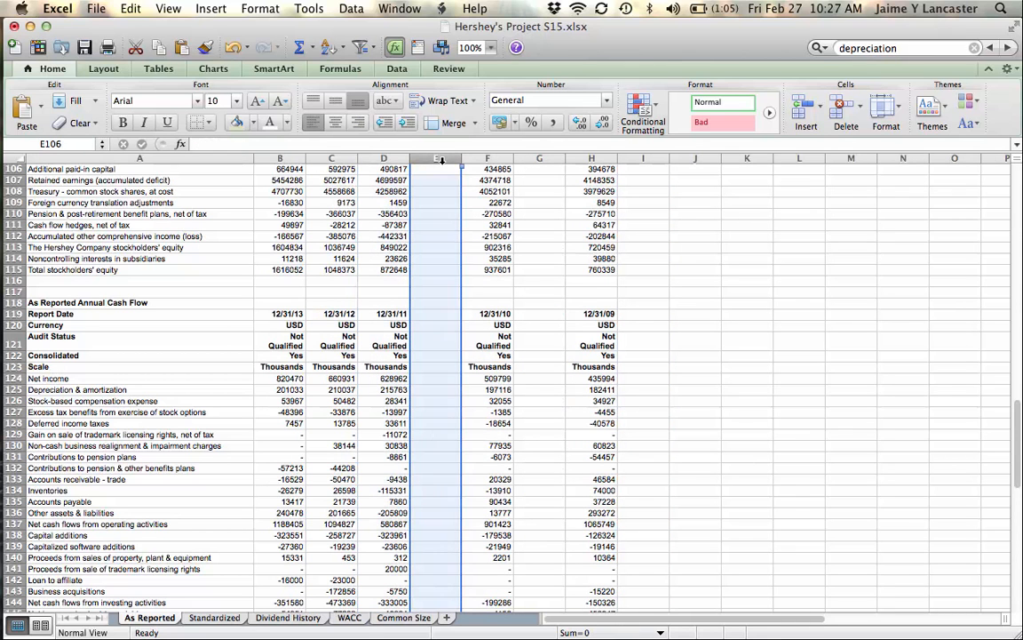
right_click(442, 159)
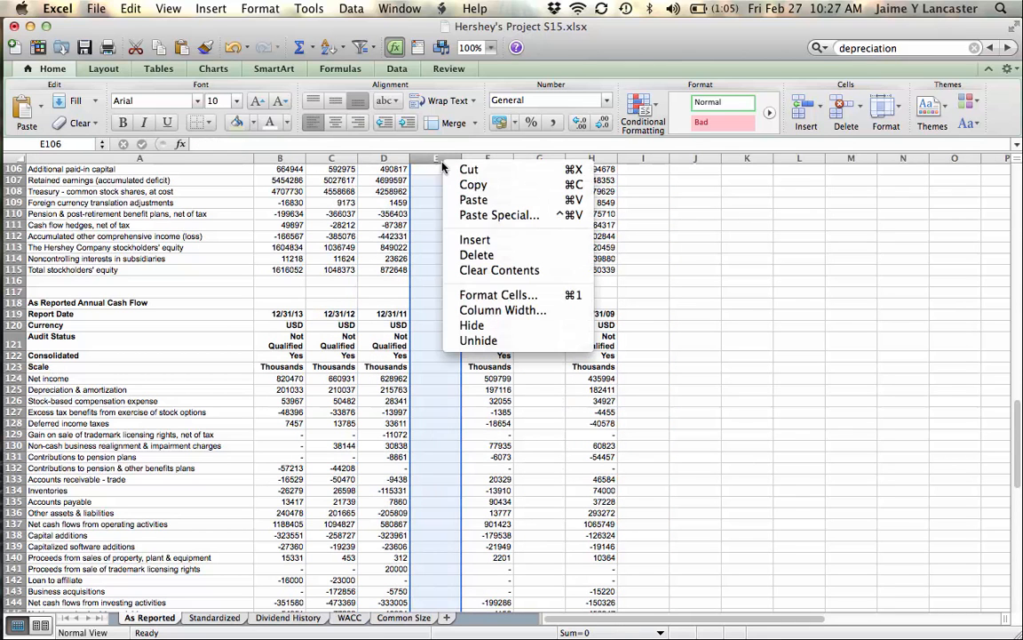
left_click(489, 256)
left_click(494, 159)
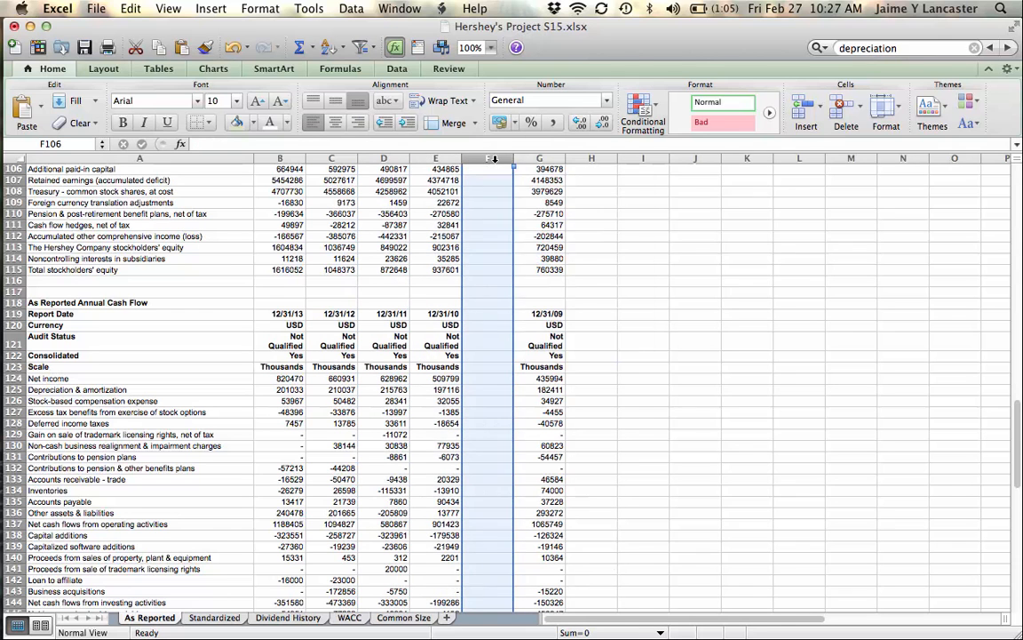
right_click(494, 159)
left_click(529, 254)
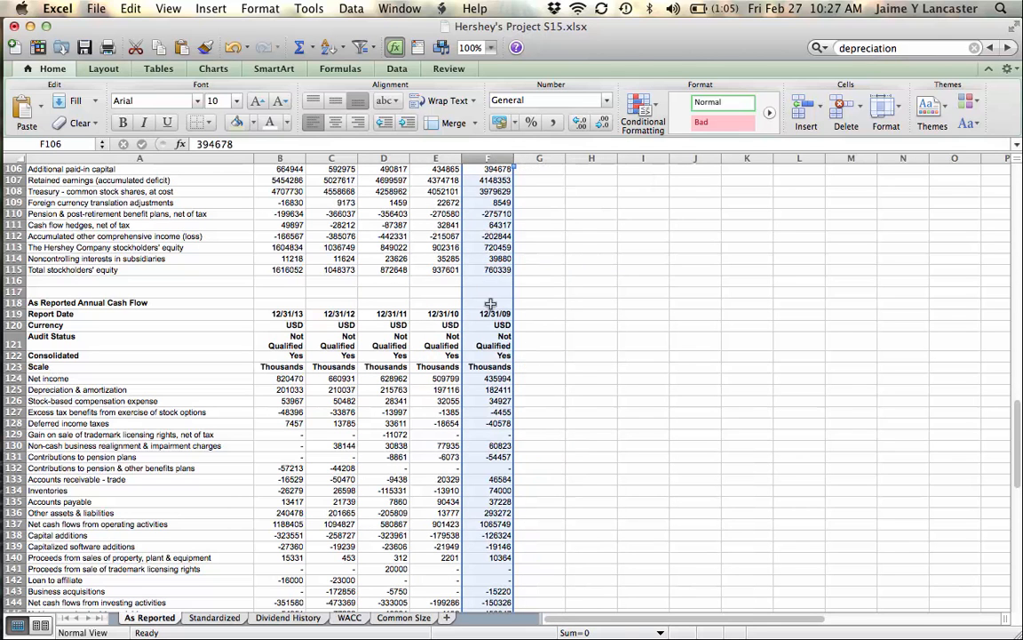
left_click(446, 412)
Step: Copy the Depreciation & amortization row A125:F125 into the Common Size sheet starting at cell A10, over the Depreciation Expense label
left_click(197, 391)
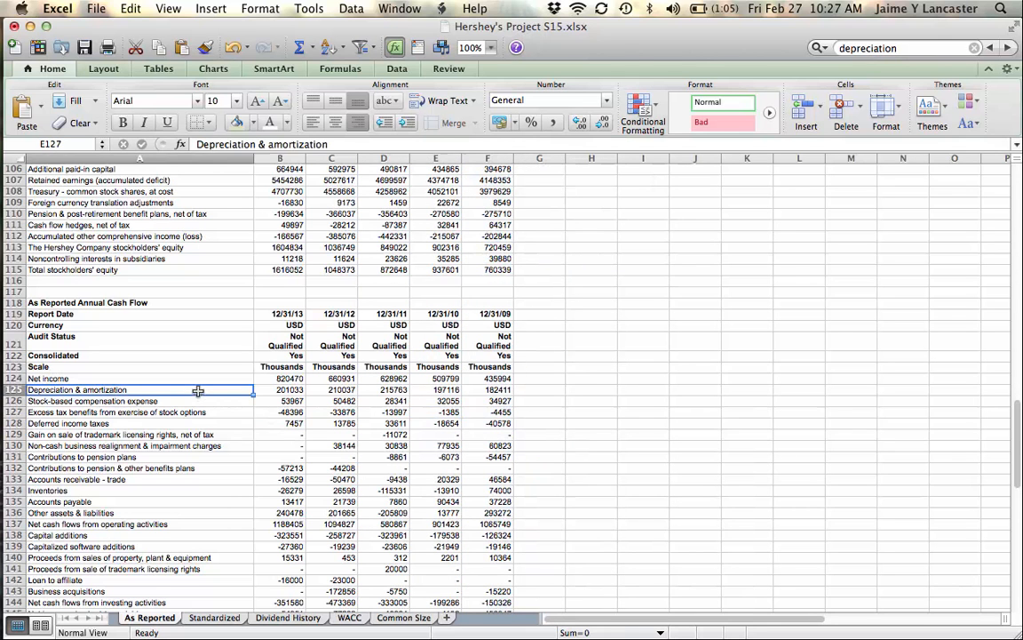
left_click_drag(197, 390, 488, 393)
key("super+c")
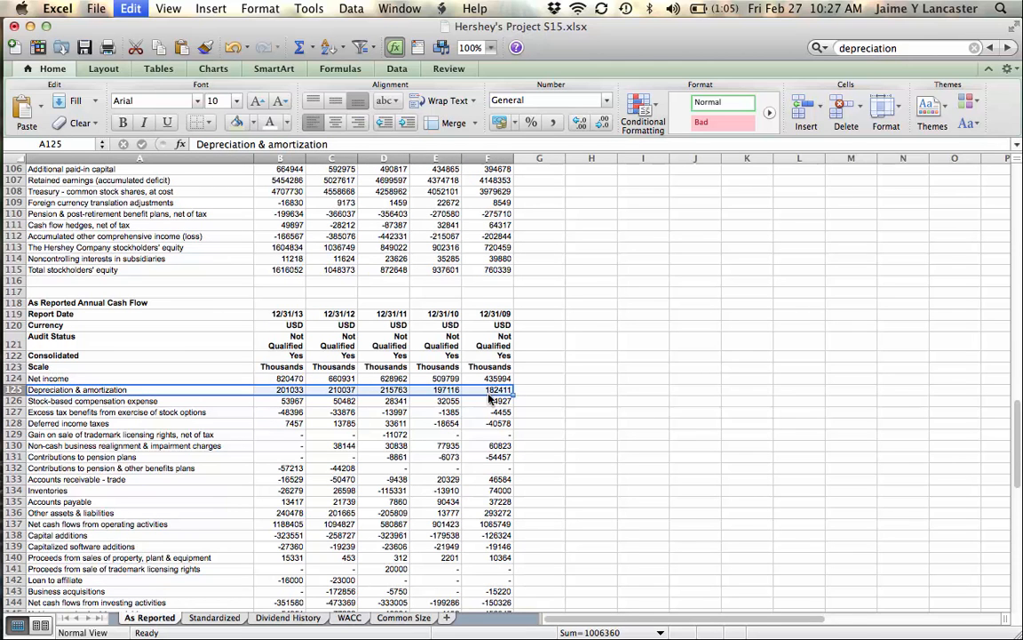
left_click(404, 619)
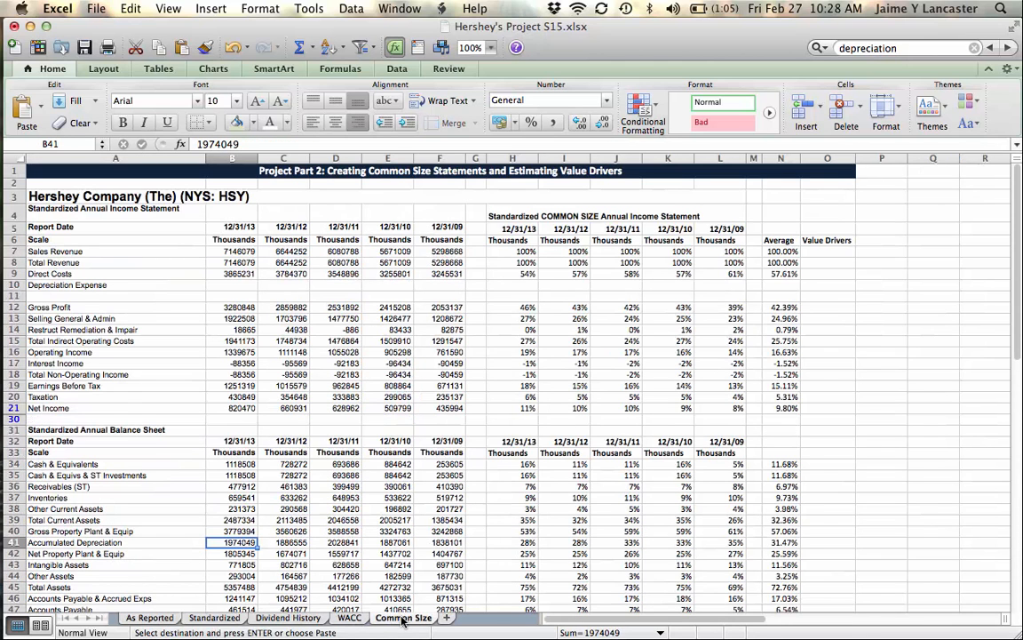
left_click(128, 286)
key("super+v")
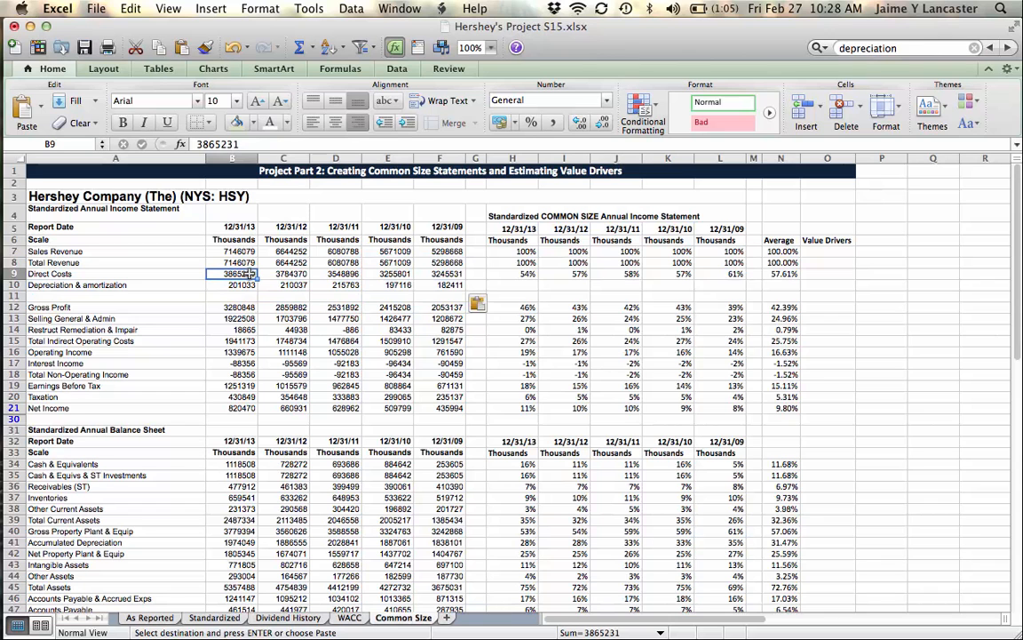
Step: Try calculating the 12/31/13 Gross Profit in B12 as Total Revenue minus Direct Costs with =B8-B9
left_click(225, 285)
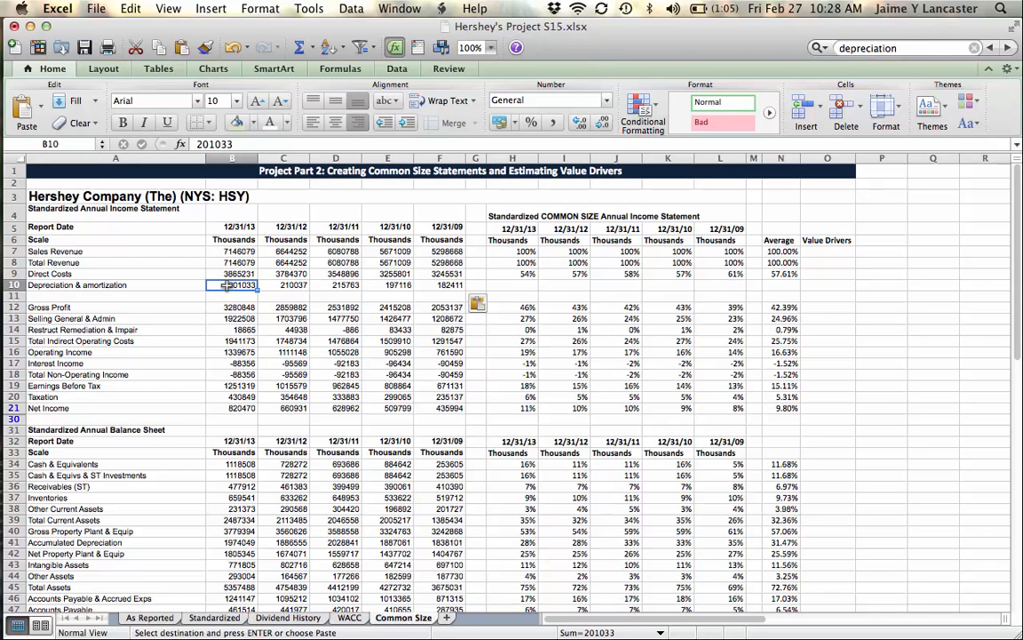
left_click(233, 306)
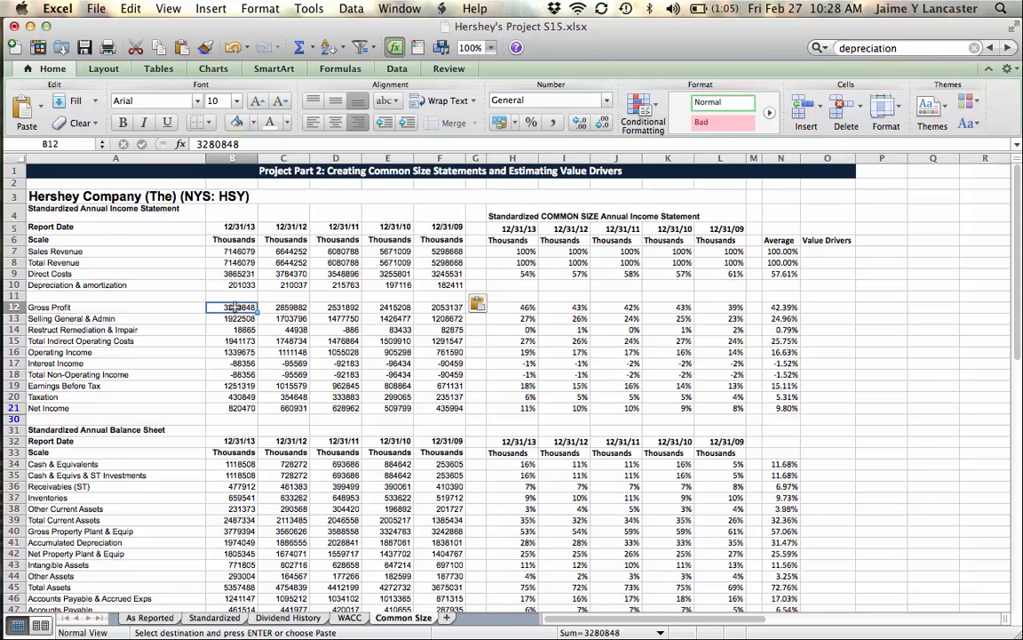
type("=")
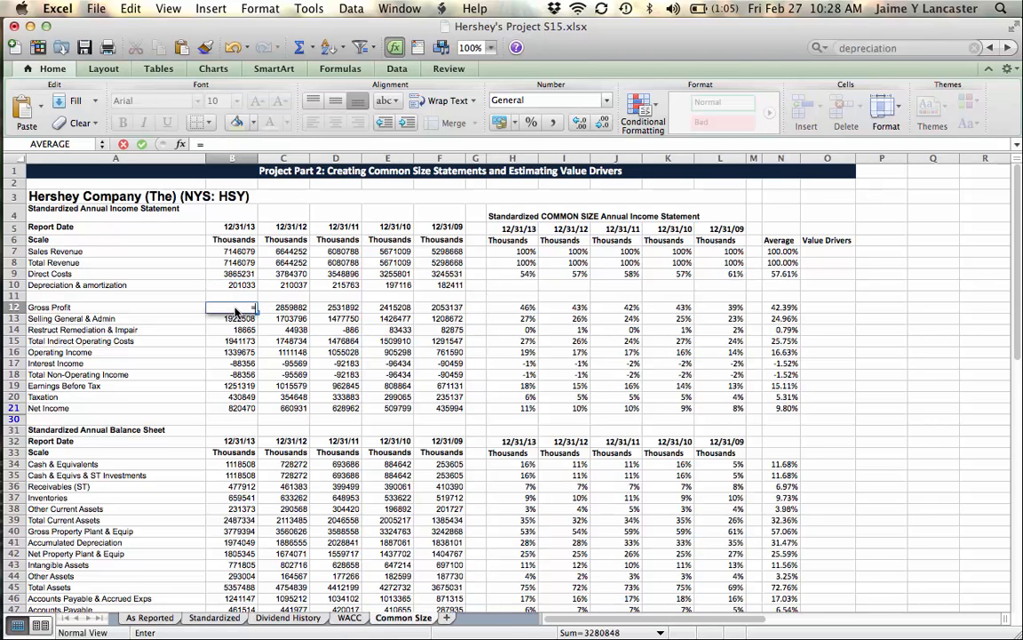
left_click(233, 263)
left_click(234, 263)
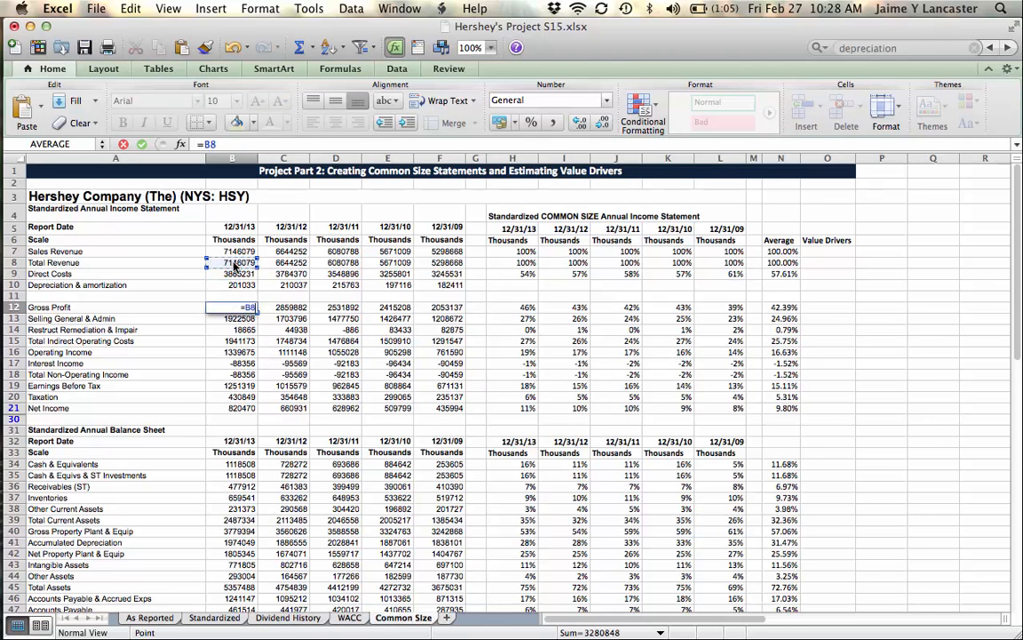
type("-")
left_click(233, 274)
key("Return")
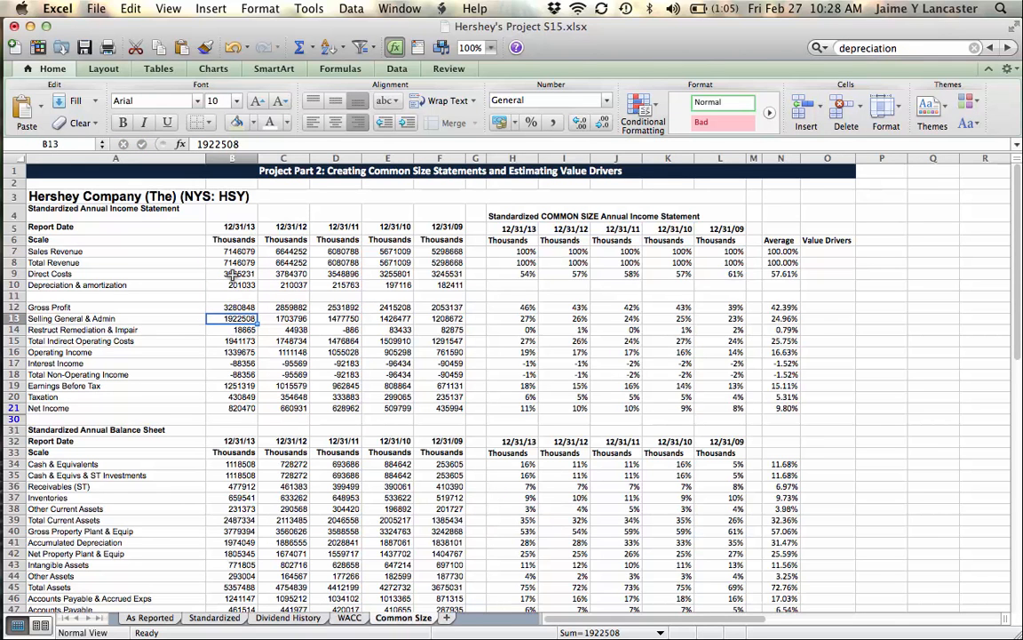
key("Up")
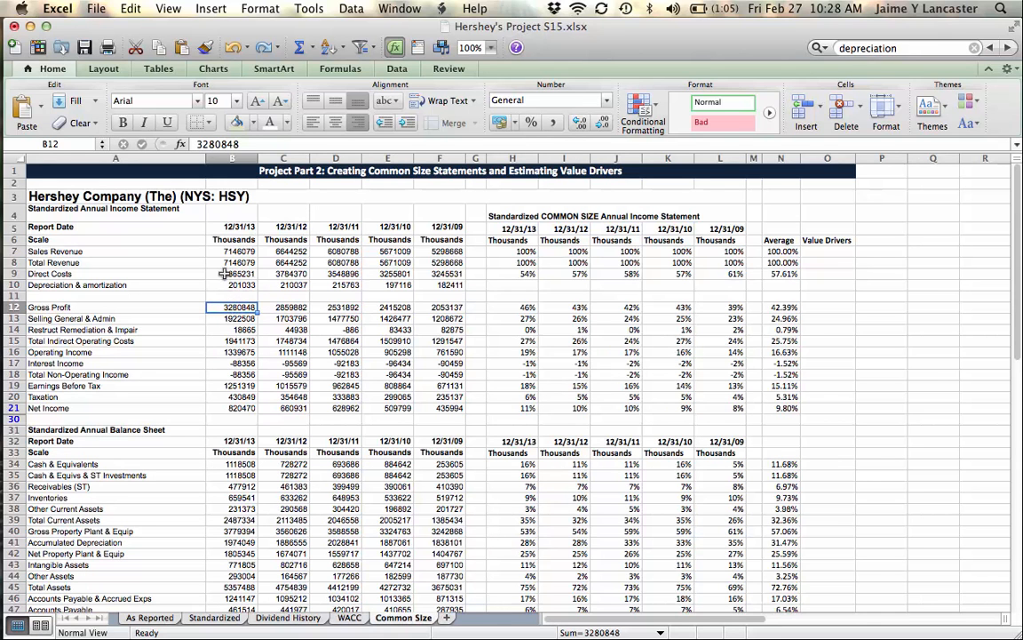
Step: Subtract depreciation from the 12/31/13 Direct Costs by changing B9 to the formula =3865231-B10
left_click(223, 273)
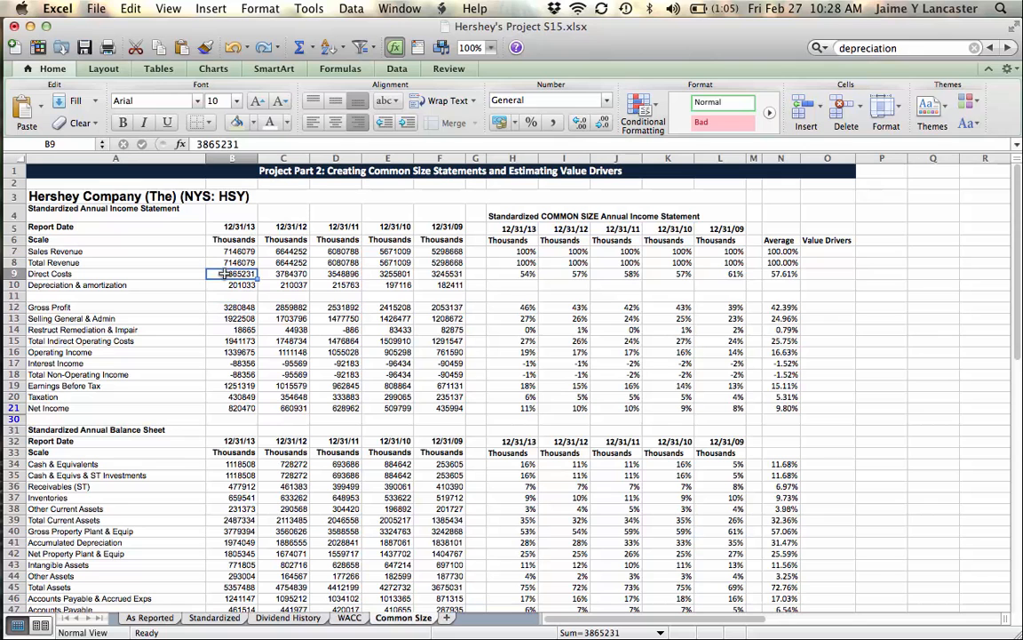
left_click(197, 144)
type("=")
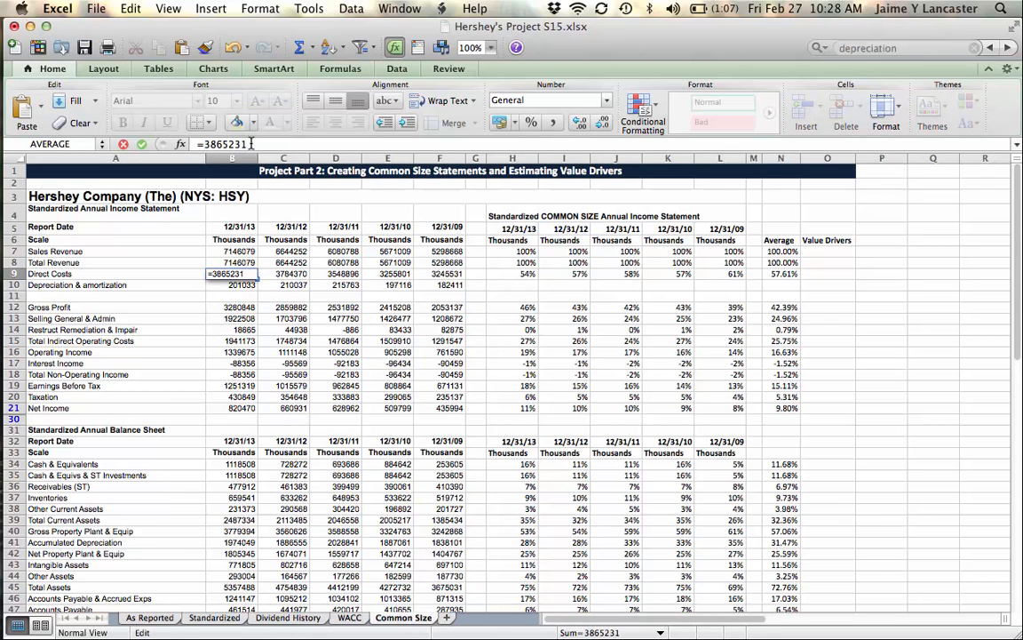
type("-")
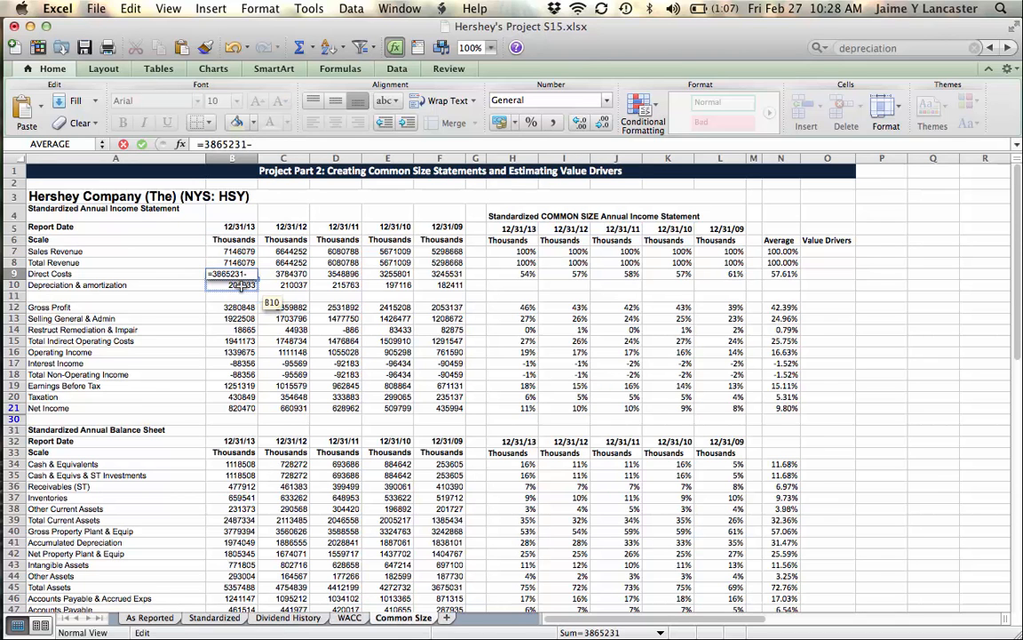
left_click(240, 286)
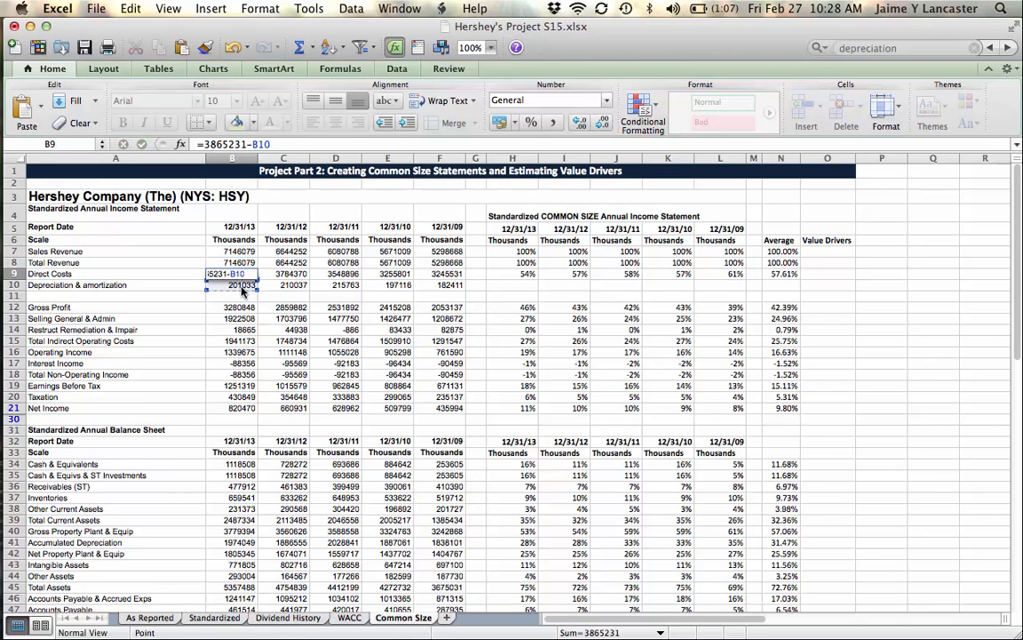
key("Return")
Step: Subtract depreciation from the 12/31/12 Direct Costs by changing C9 to the formula =3784370-C10
left_click(290, 275)
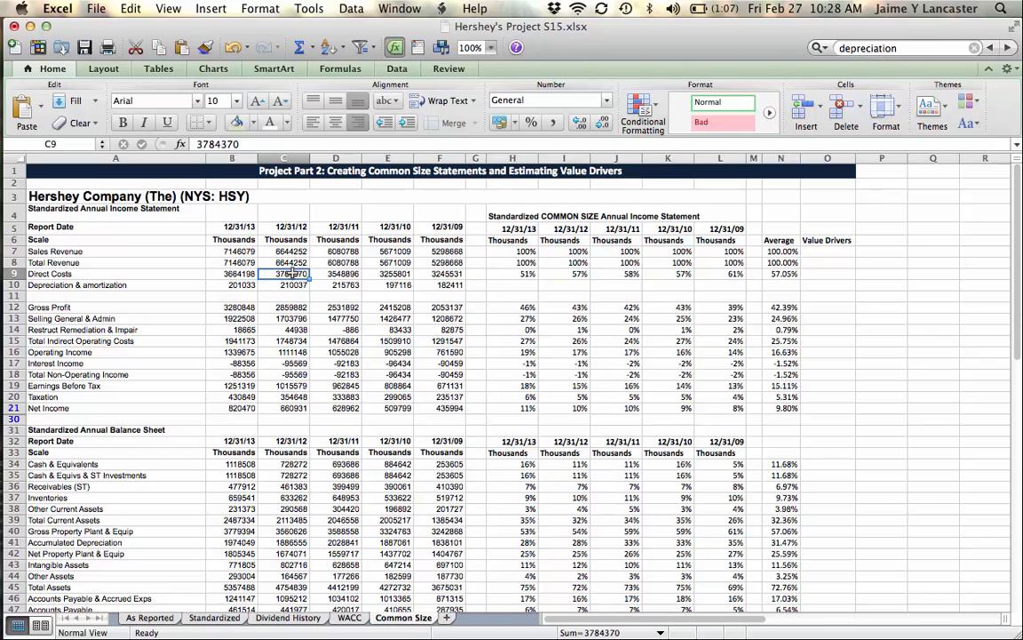
left_click(196, 144)
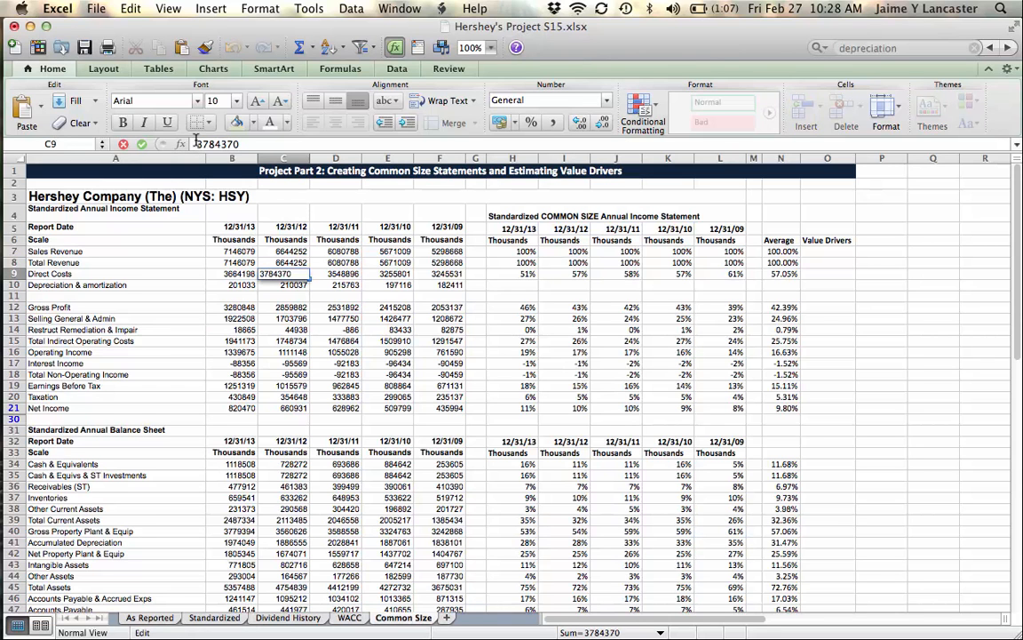
type("=-")
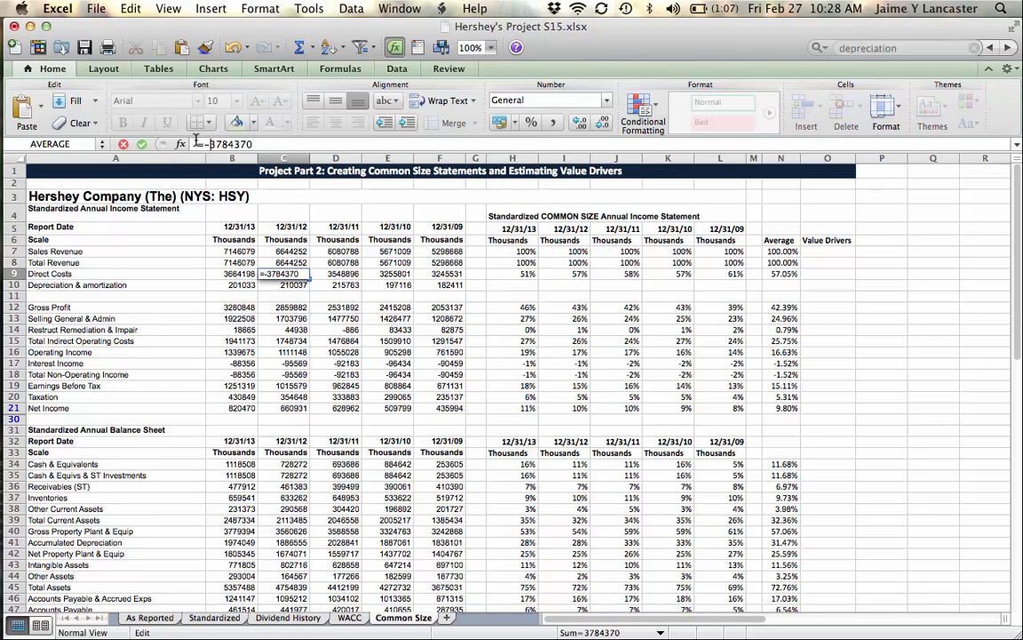
left_click(283, 284)
key("BackSpace")
key("BackSpace")
key("BackSpace")
key("BackSpace")
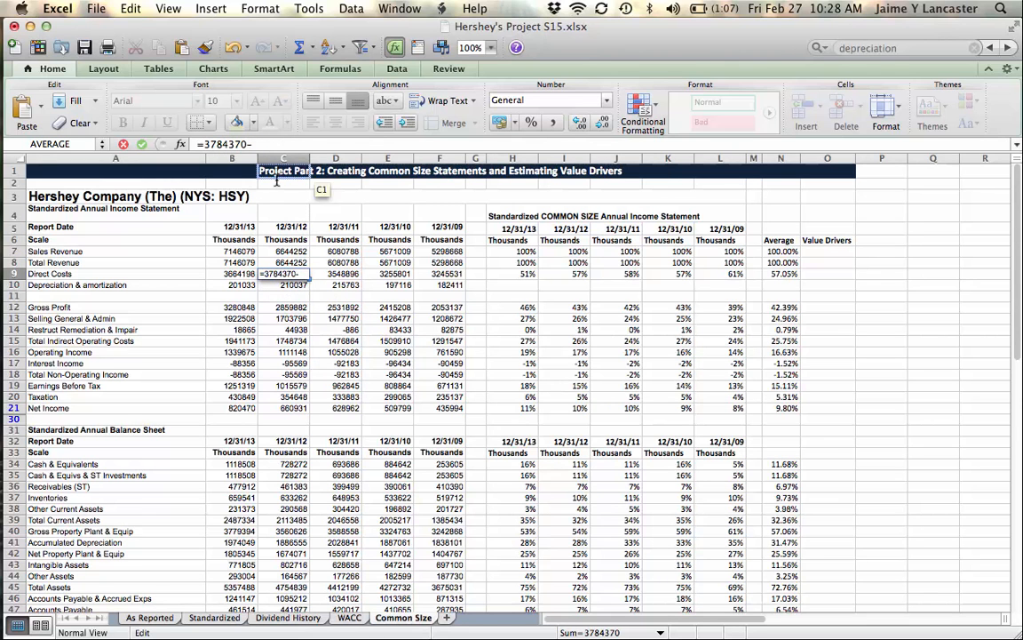
left_click(291, 284)
key("Return")
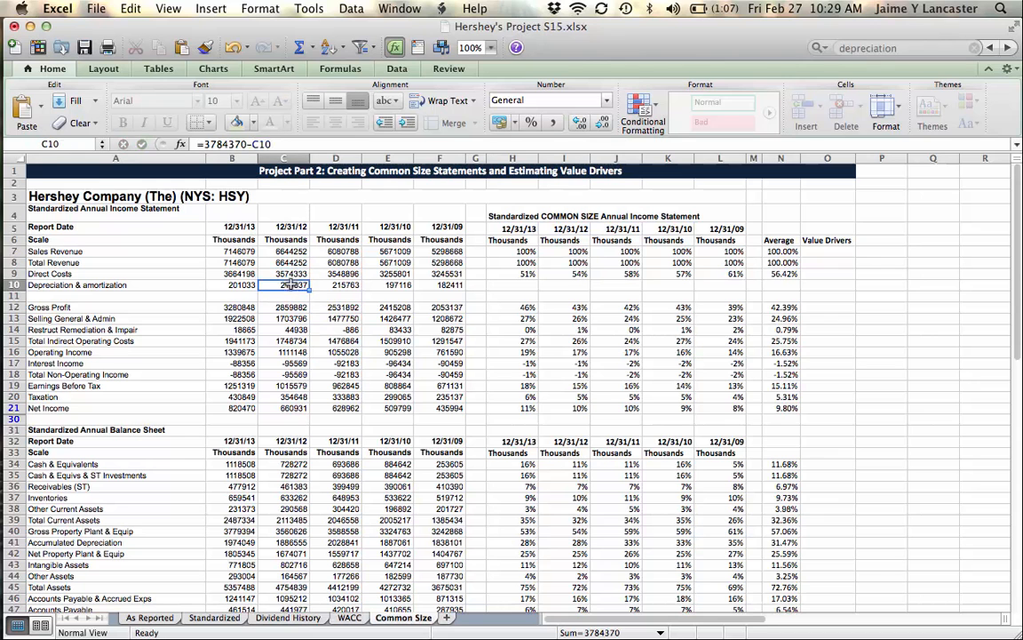
Step: Subtract depreciation from the 12/31/11 Direct Costs by changing D9 to the formula =3548896-D10
left_click(342, 275)
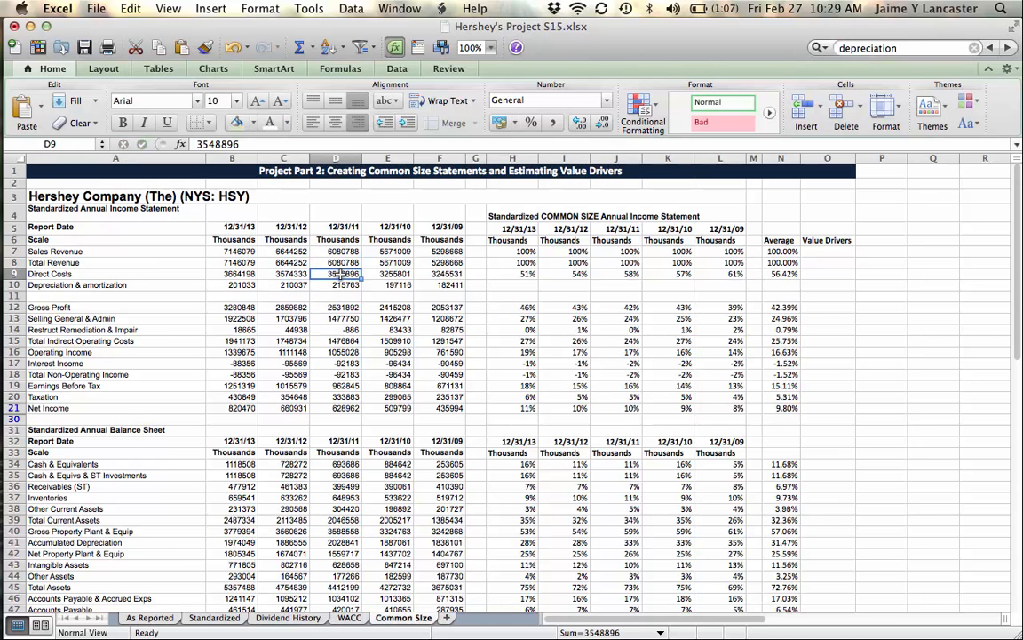
left_click(197, 144)
type("=")
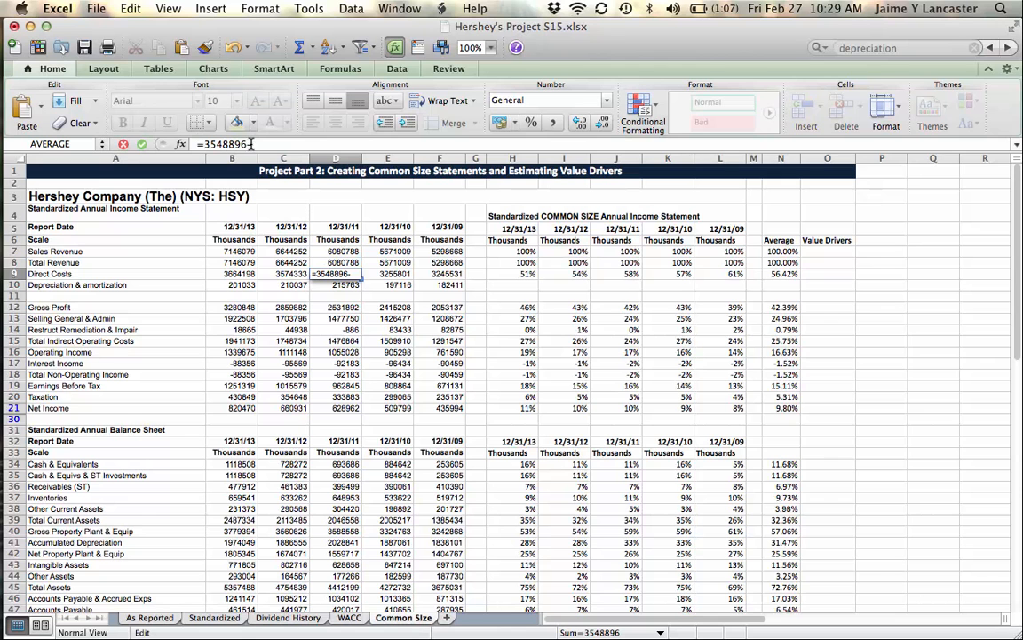
type("-")
left_click(333, 287)
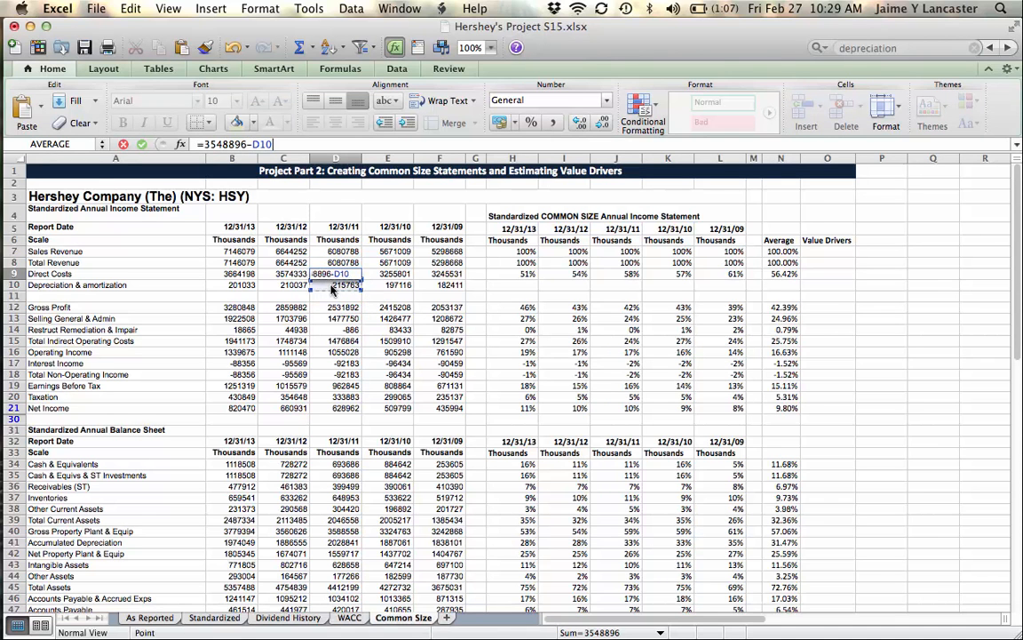
key("Return")
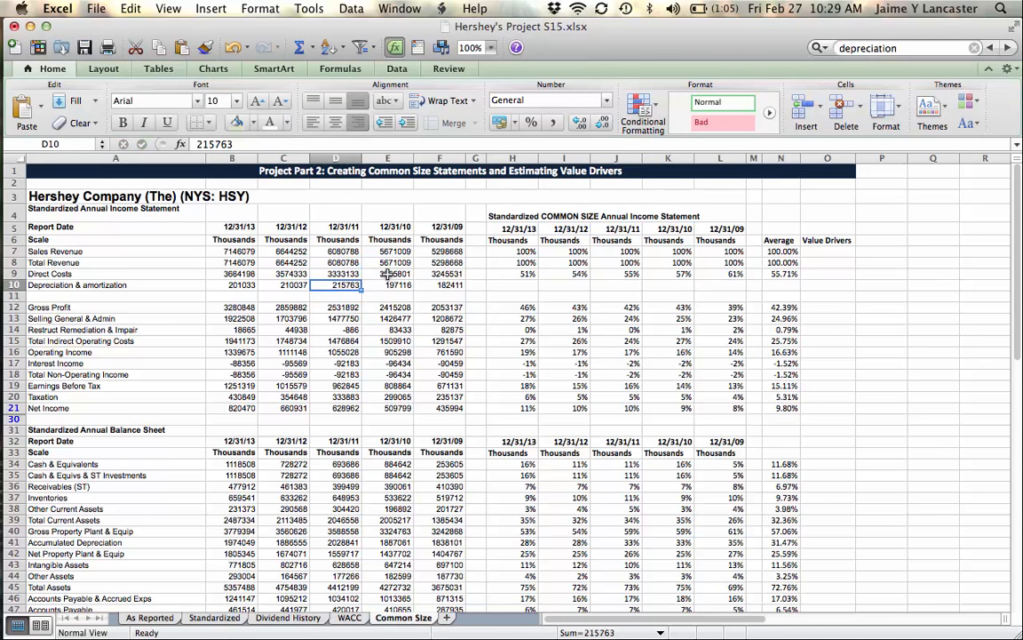
Step: Subtract depreciation from the 12/31/10 Direct Costs by changing E9 to the formula =3255801-E10
left_click(389, 275)
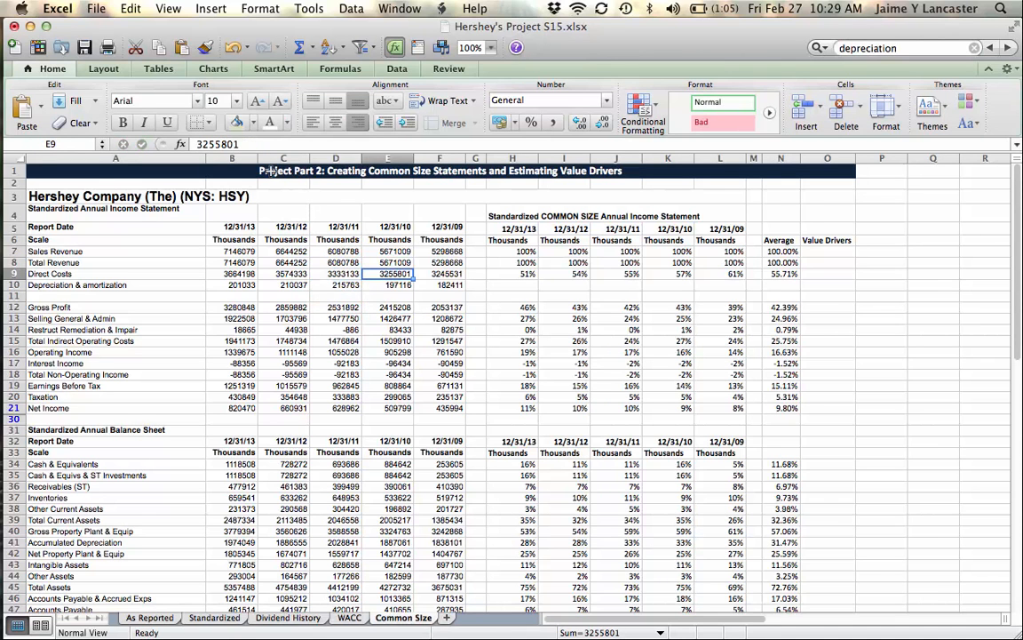
left_click(197, 144)
type("=")
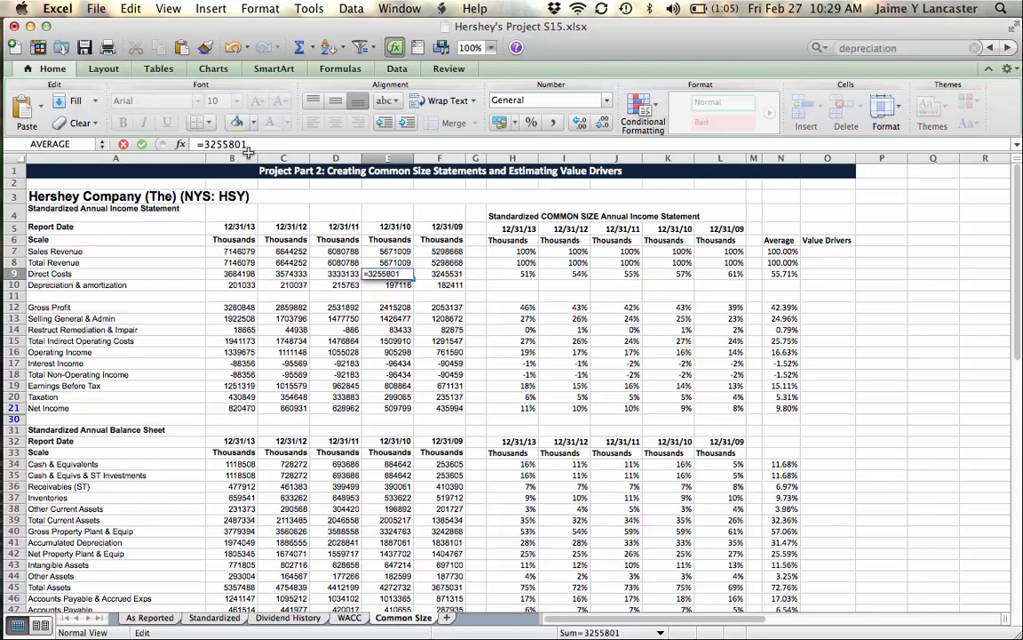
type("-")
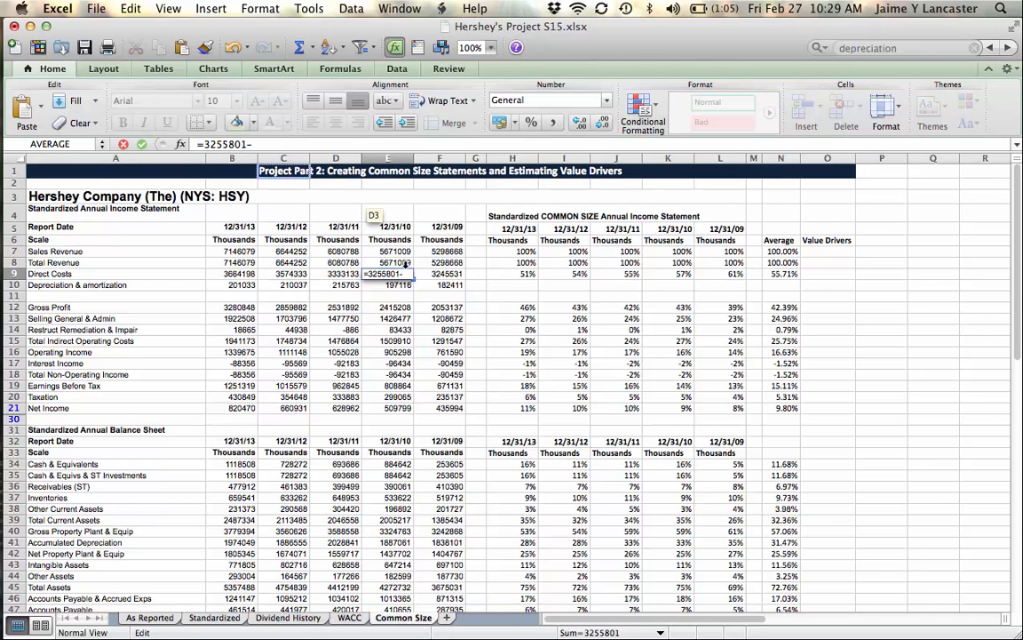
left_click(407, 285)
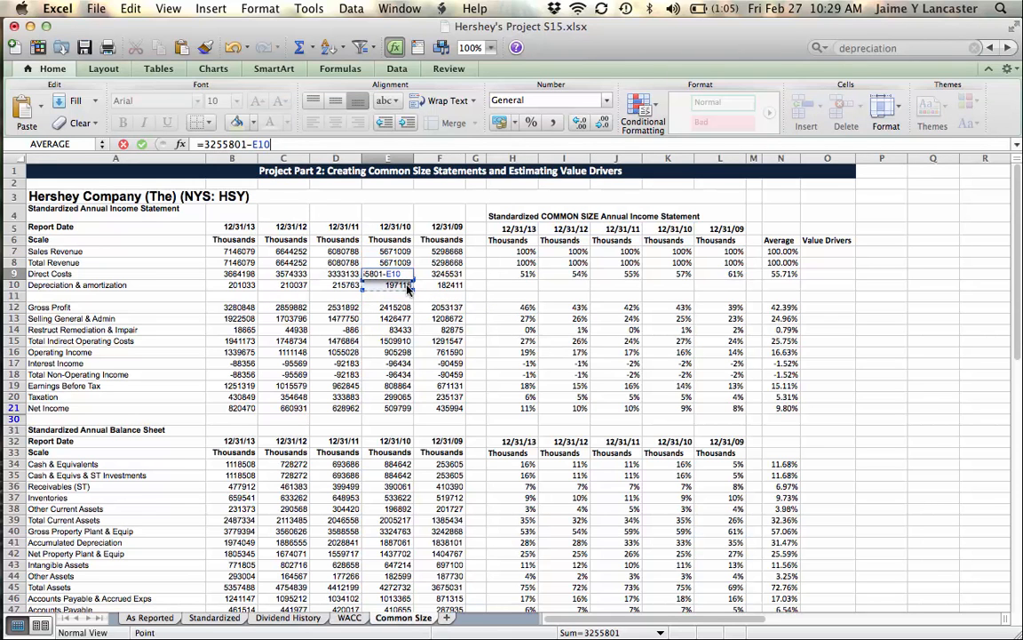
key("Return")
Step: Subtract depreciation from the 12/31/09 Direct Costs by changing F9 to the formula =3245531-F10
left_click(448, 273)
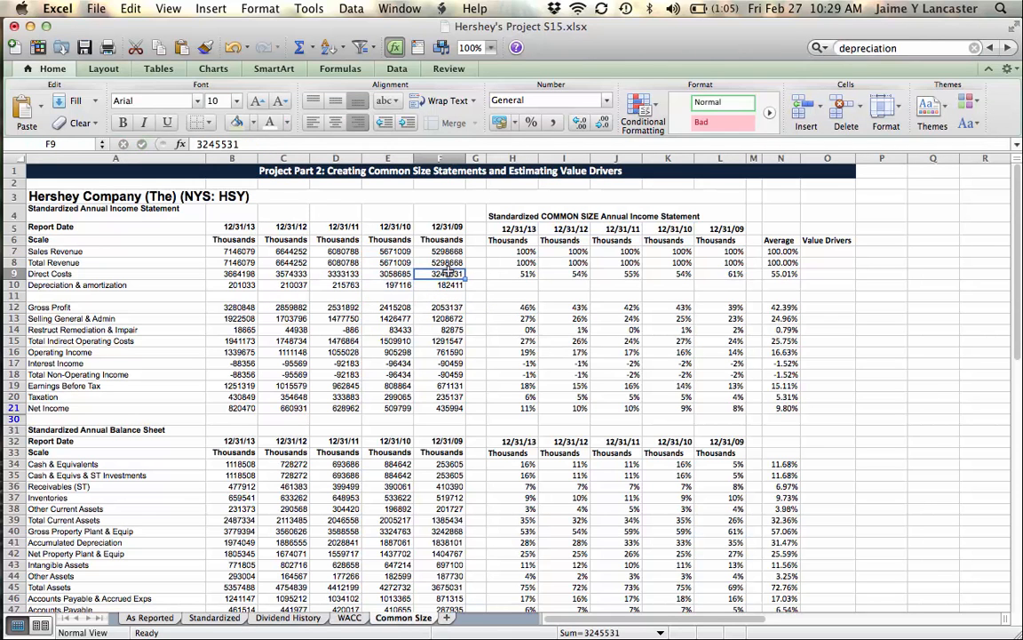
left_click(199, 145)
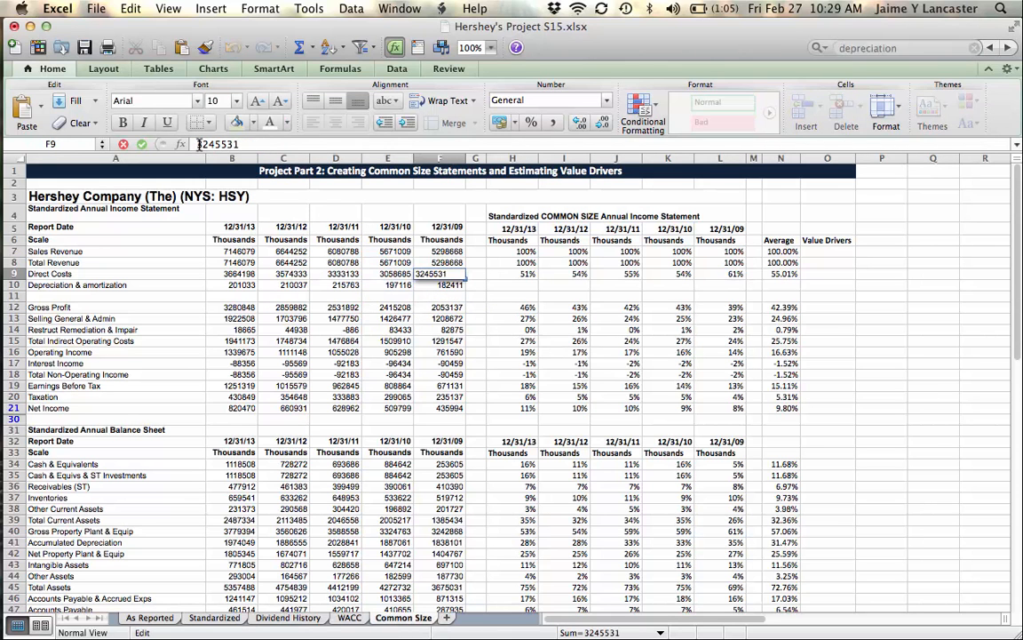
type("=")
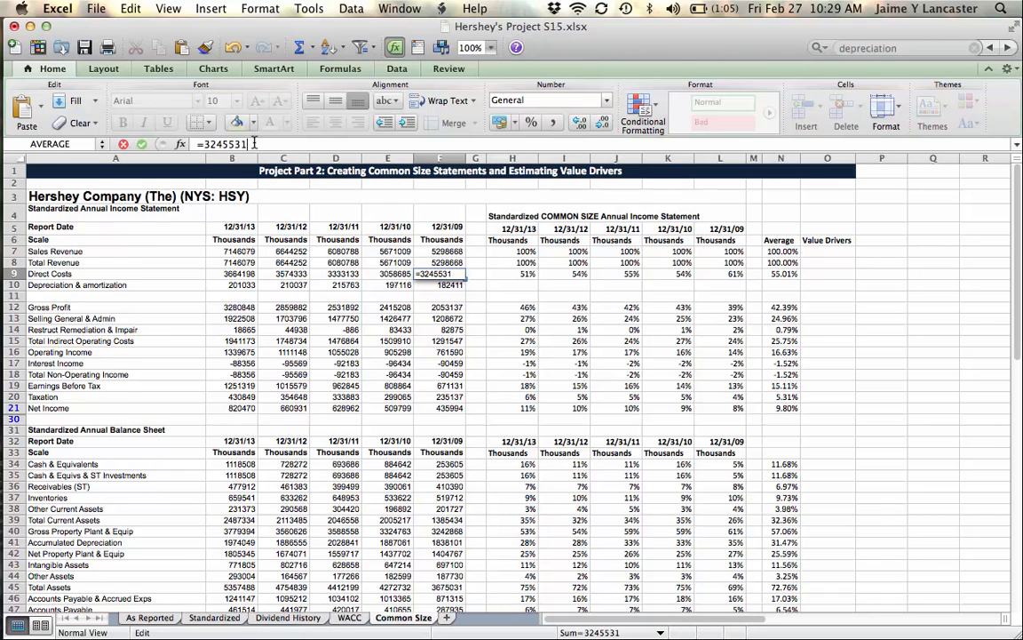
type("-")
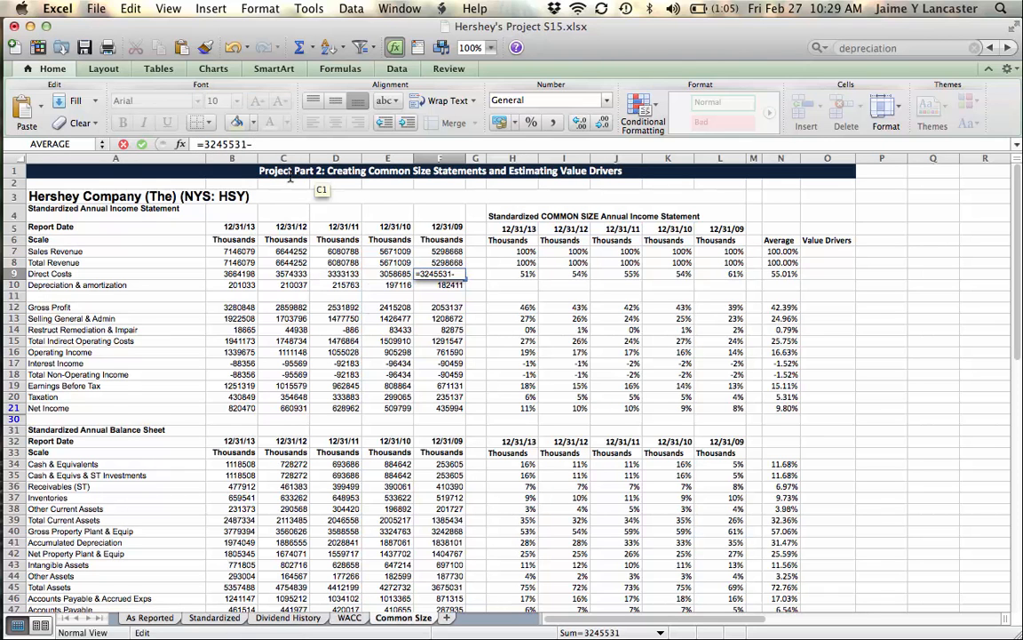
left_click(437, 286)
key("Return")
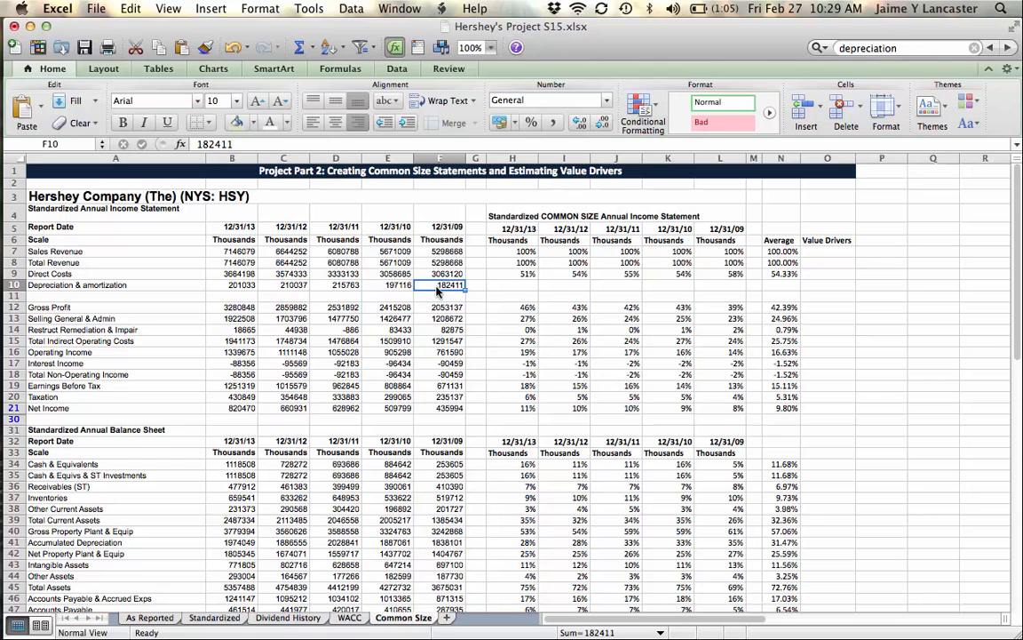
Step: Try calculating the 12/31/13 Gross Profit in B12 as Total Revenue minus Direct Costs and depreciation with =B8-B9-B10
left_click(233, 307)
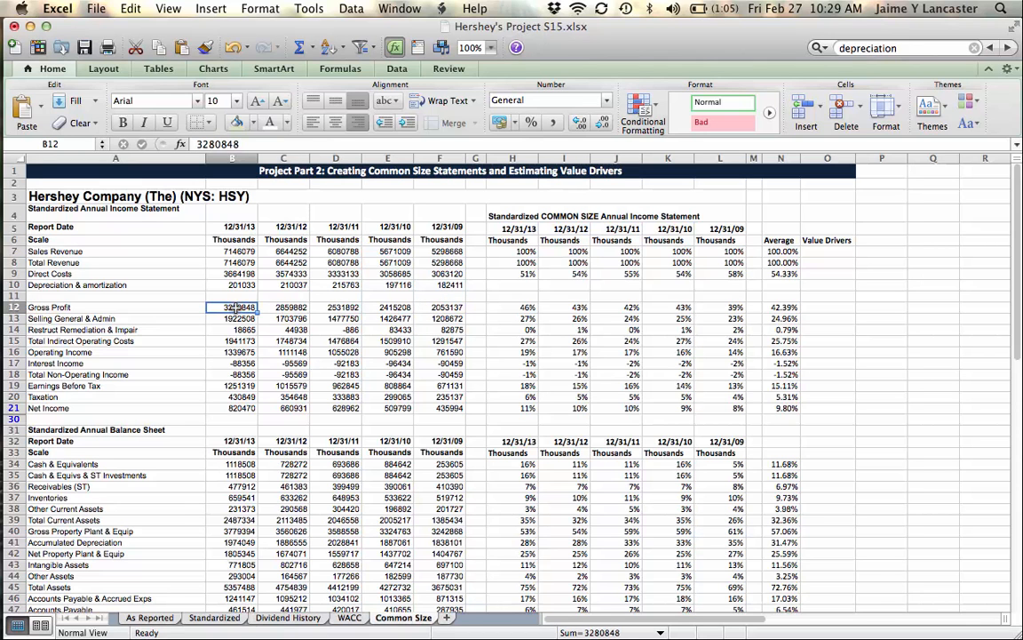
type("=")
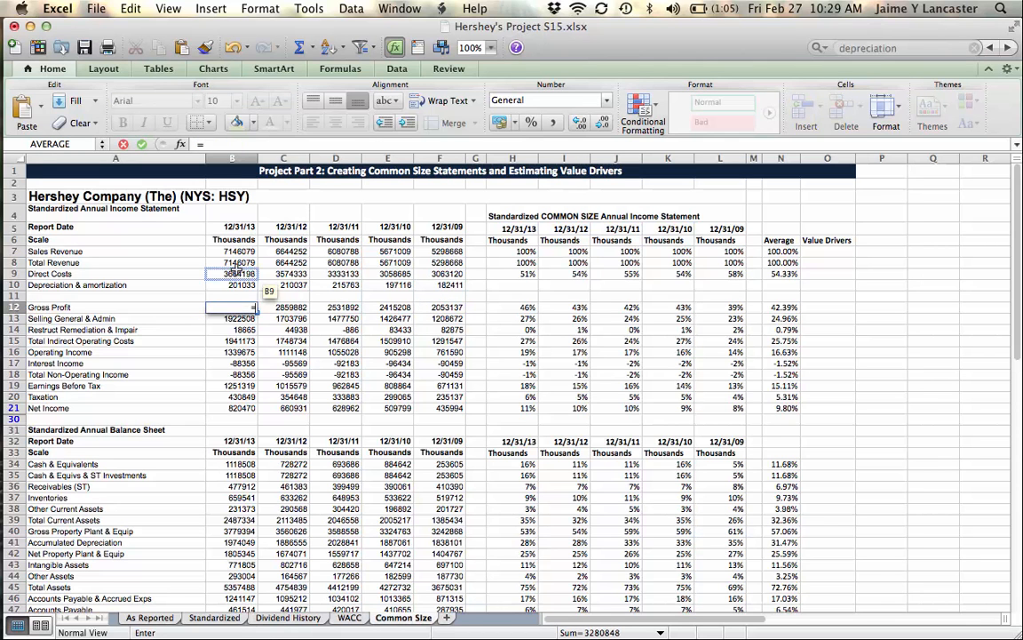
left_click(238, 264)
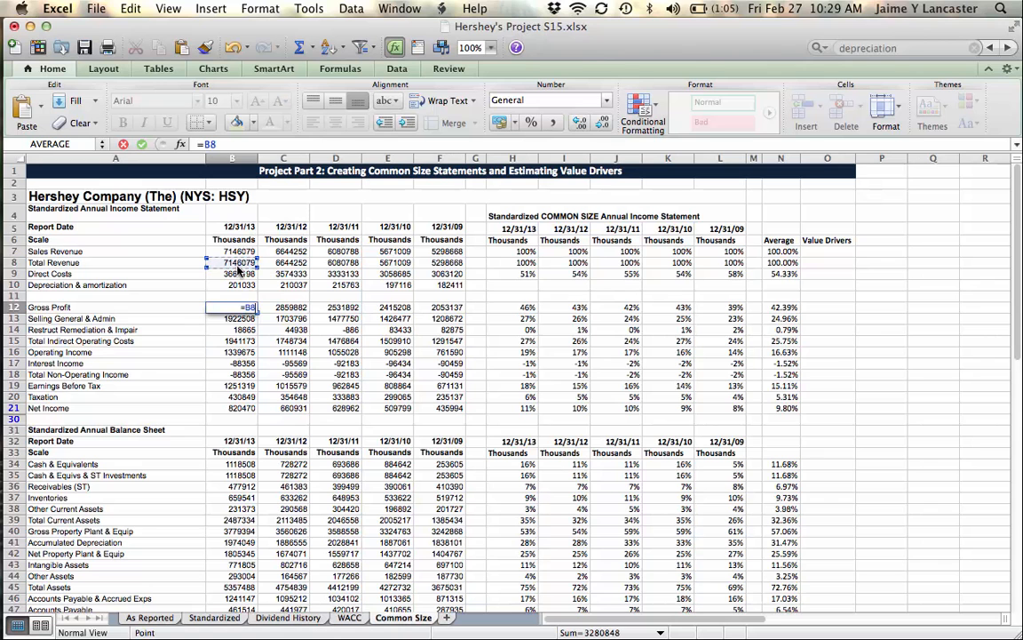
type("-")
left_click(236, 274)
type("-")
left_click(238, 285)
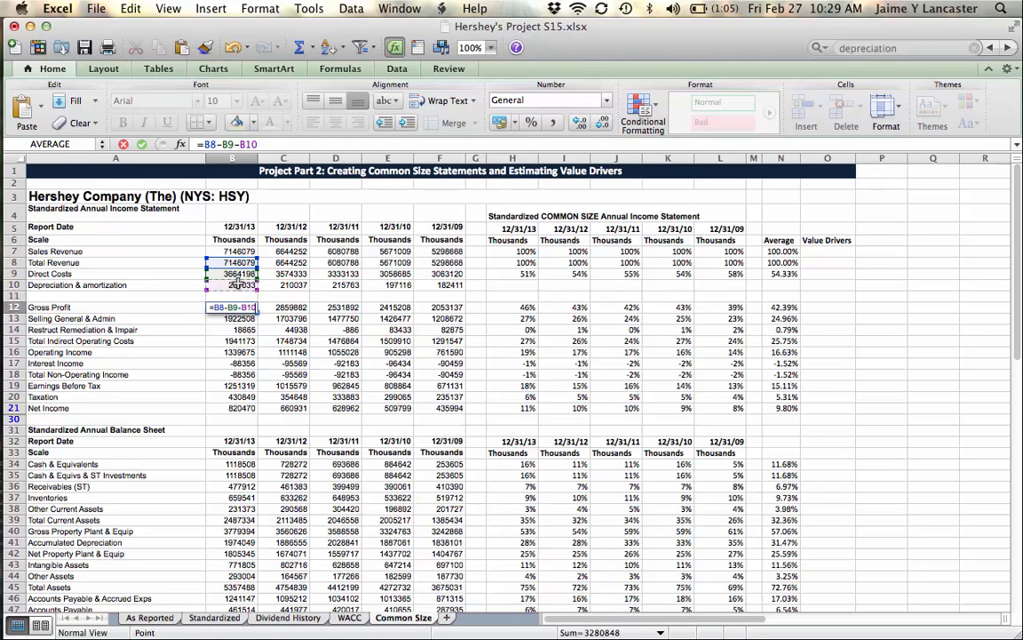
key("Return")
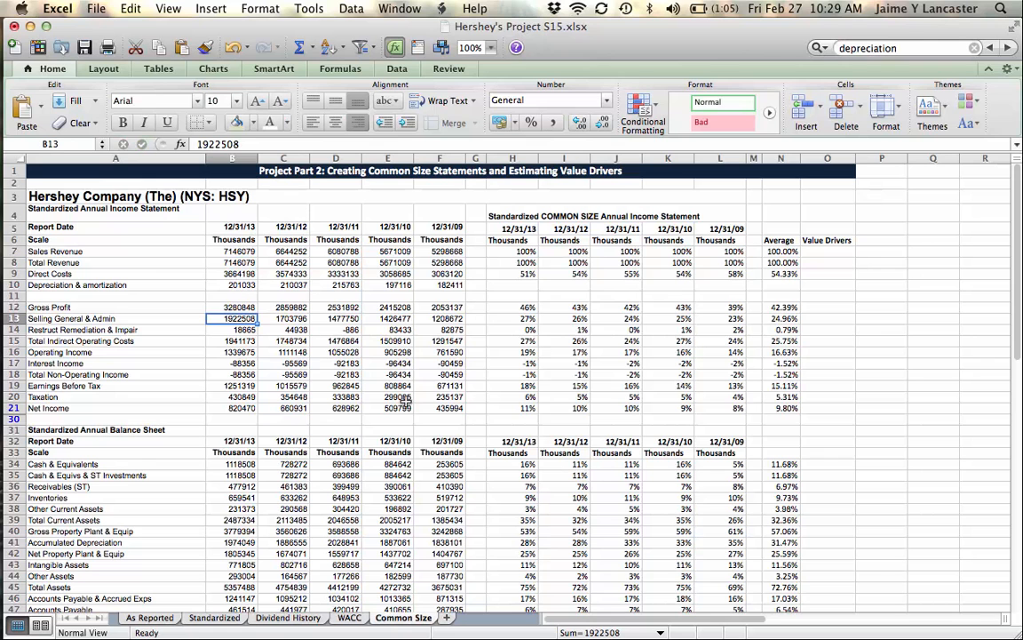
key("Up")
key("super+c")
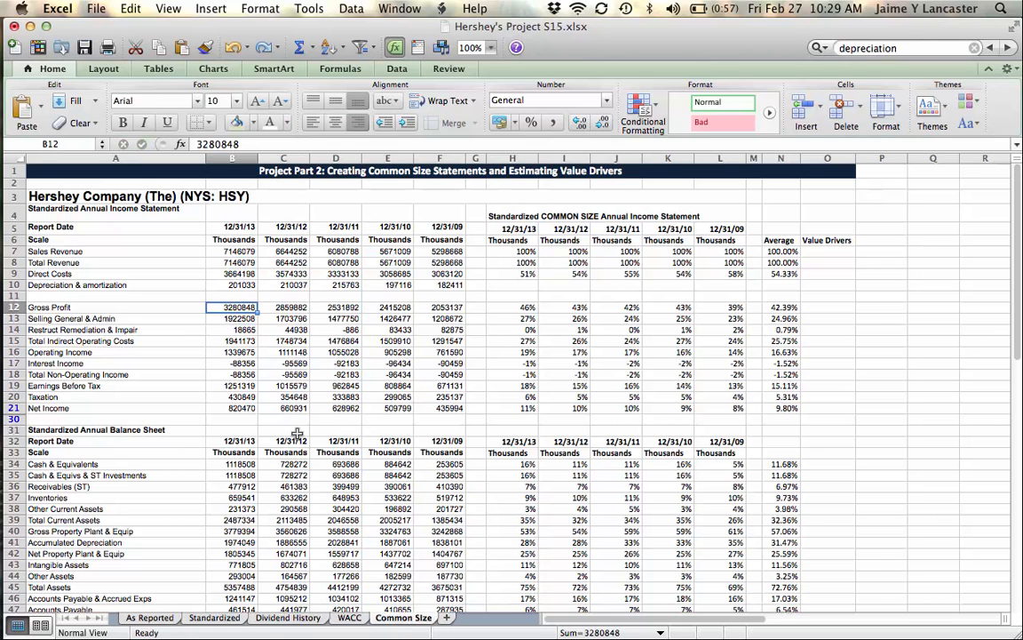
Step: Delete the empty row 11 between Depreciation & amortization and Gross Profit
left_click(13, 296)
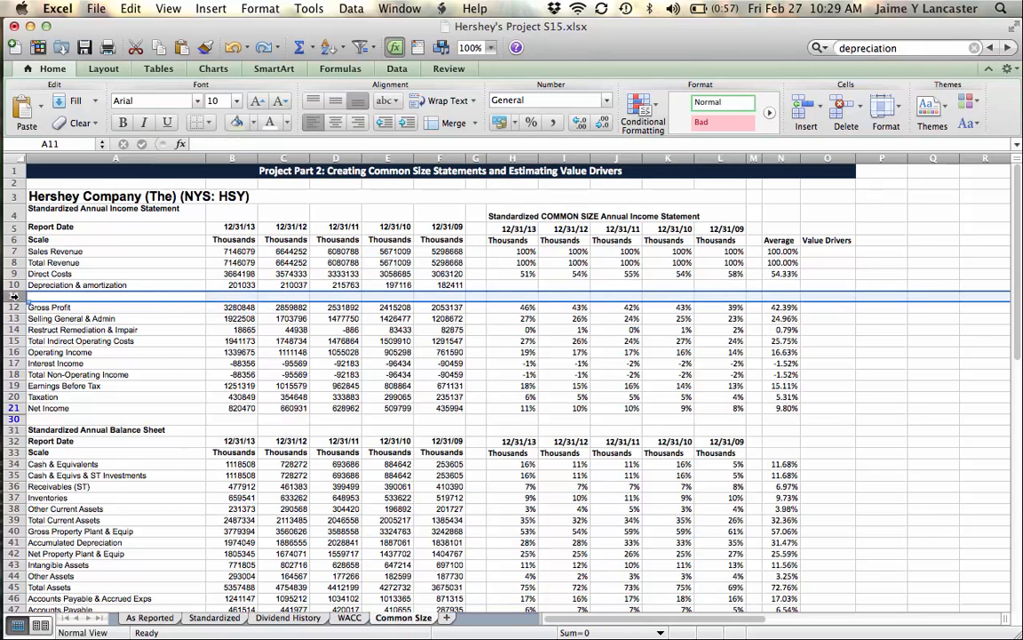
right_click(13, 296)
left_click(44, 388)
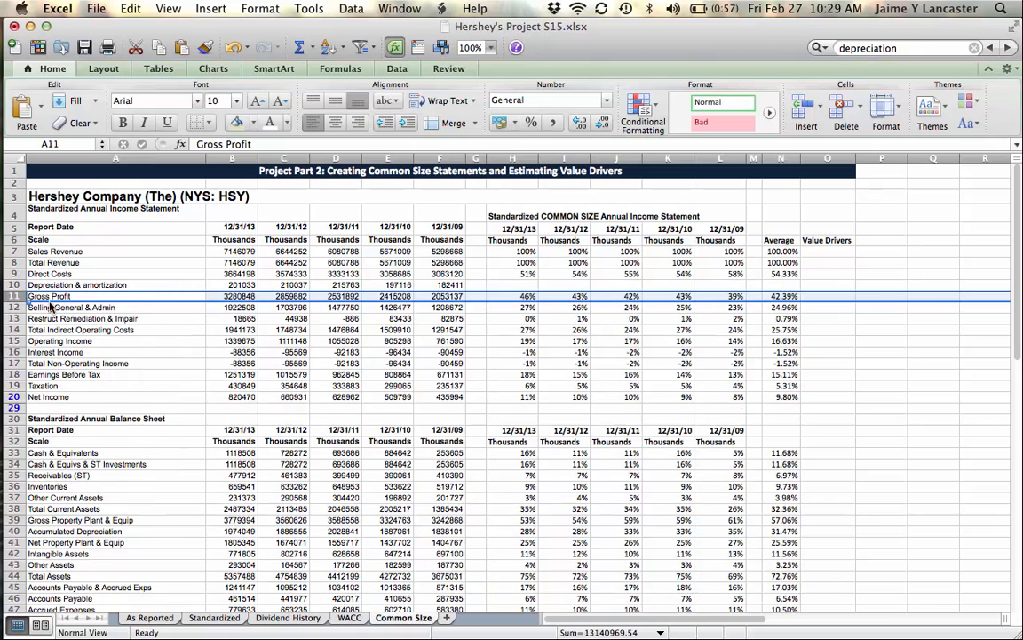
left_click(291, 340)
left_click_drag(175, 289, 433, 285)
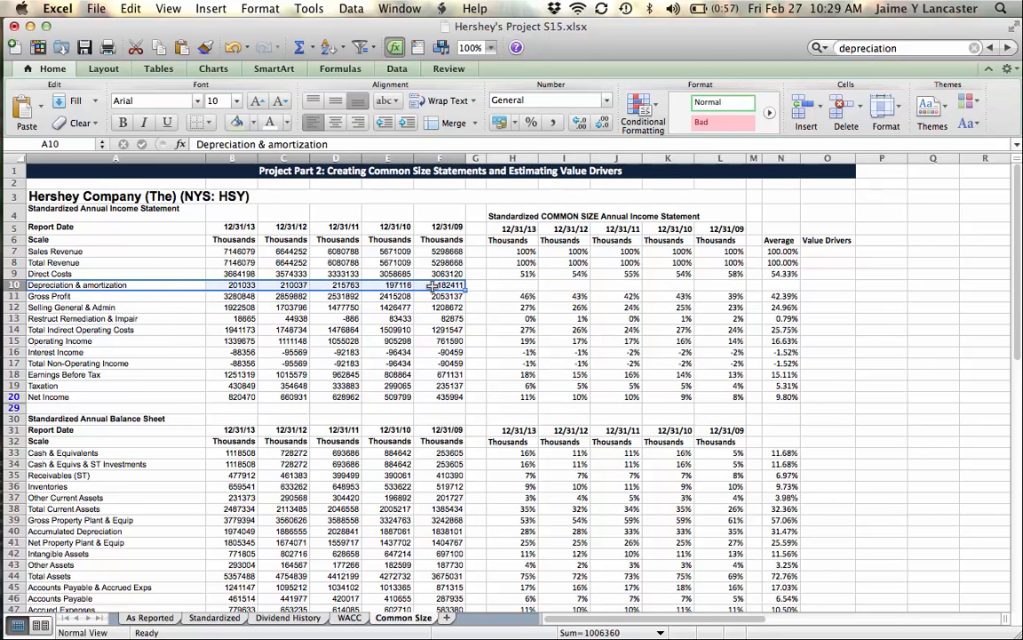
left_click_drag(499, 285, 729, 288)
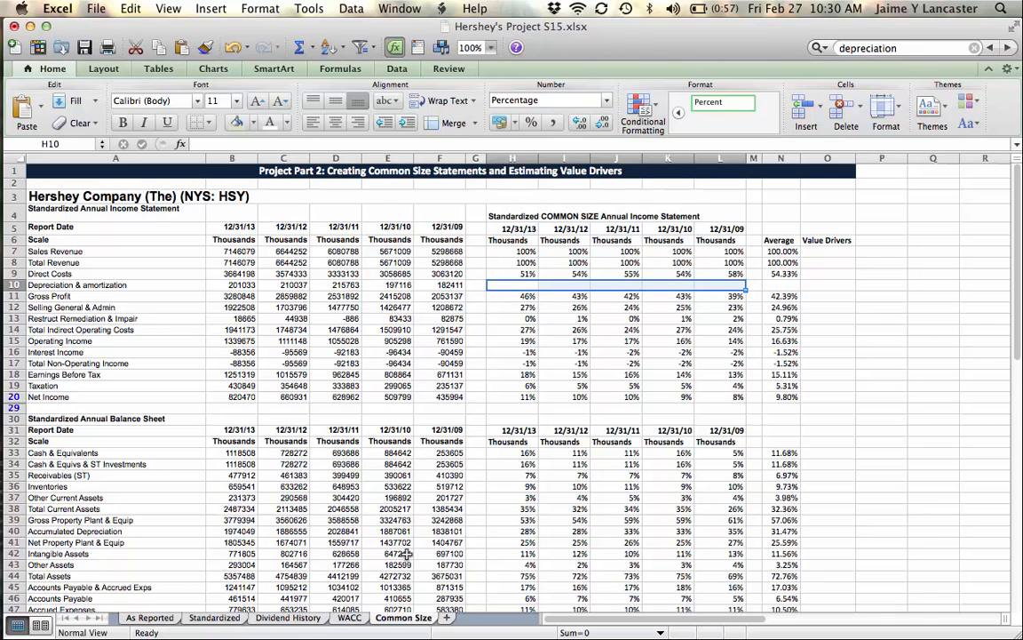
mouse_move(3, 354)
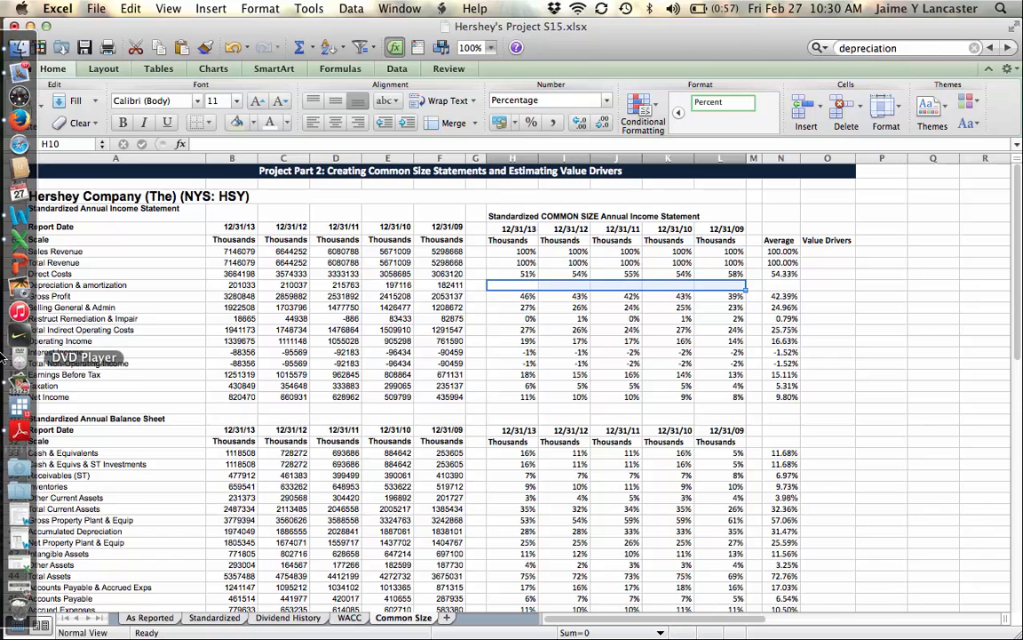
left_click(20, 386)
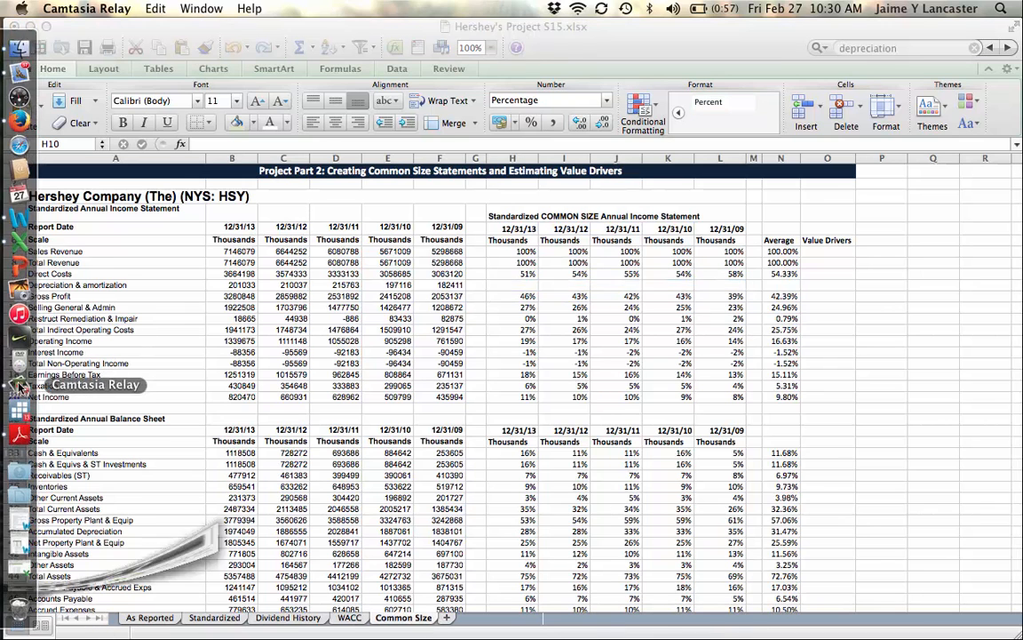